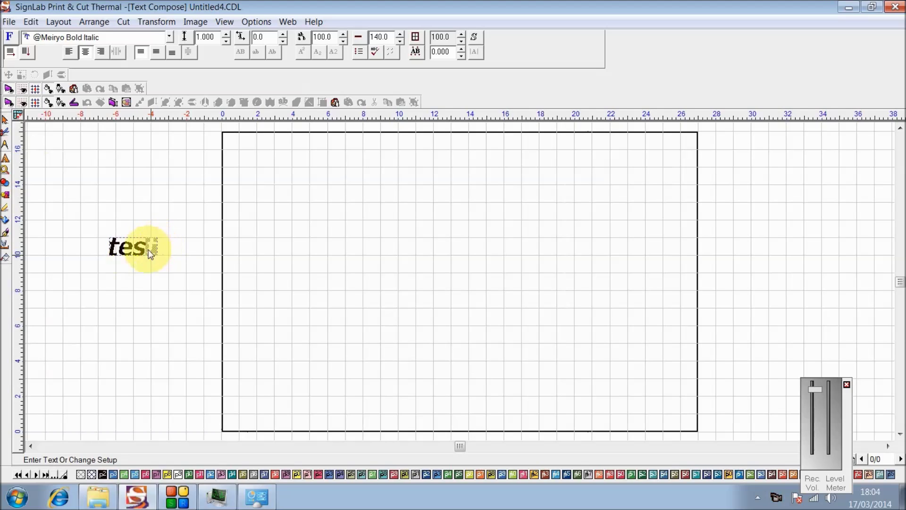
# Select the whole word "test" and try proper name case and lowercase before converting it to uppercase.
pyautogui.moveTo(149, 251); pyautogui.dragTo(115, 252)
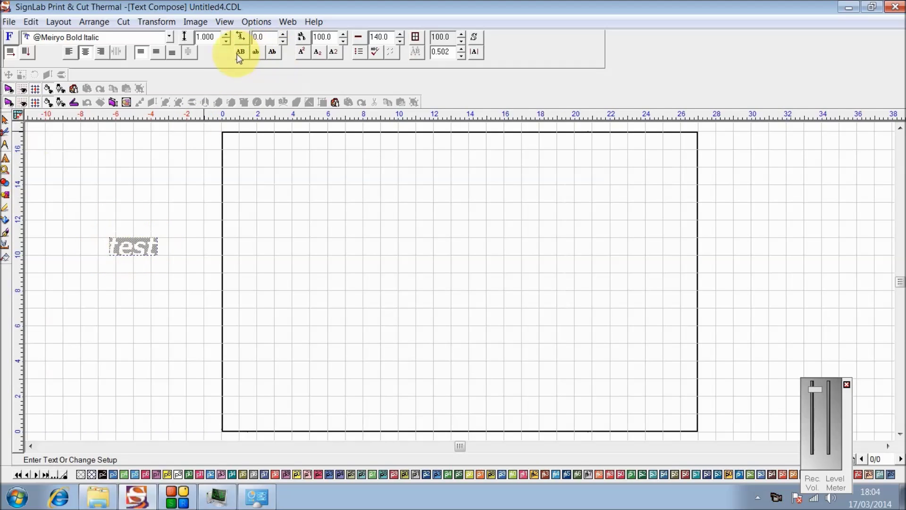
pyautogui.click(273, 54)
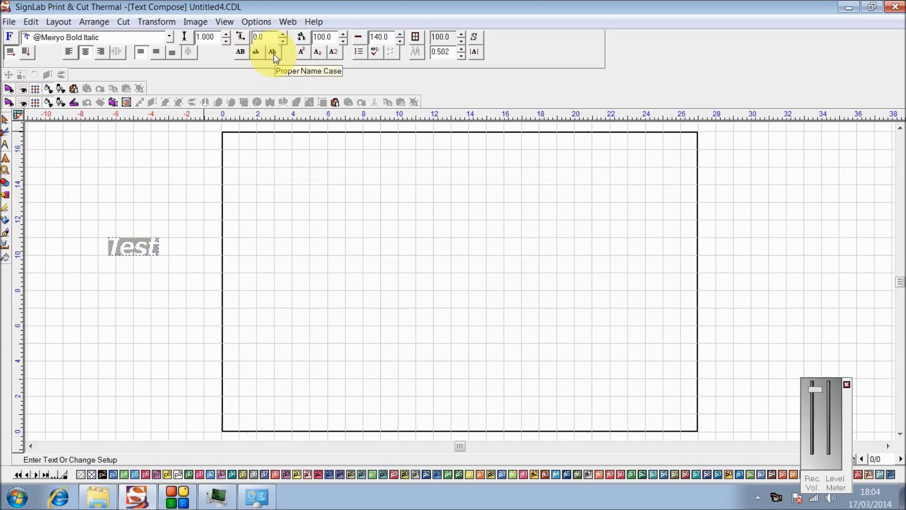
pyautogui.click(259, 53)
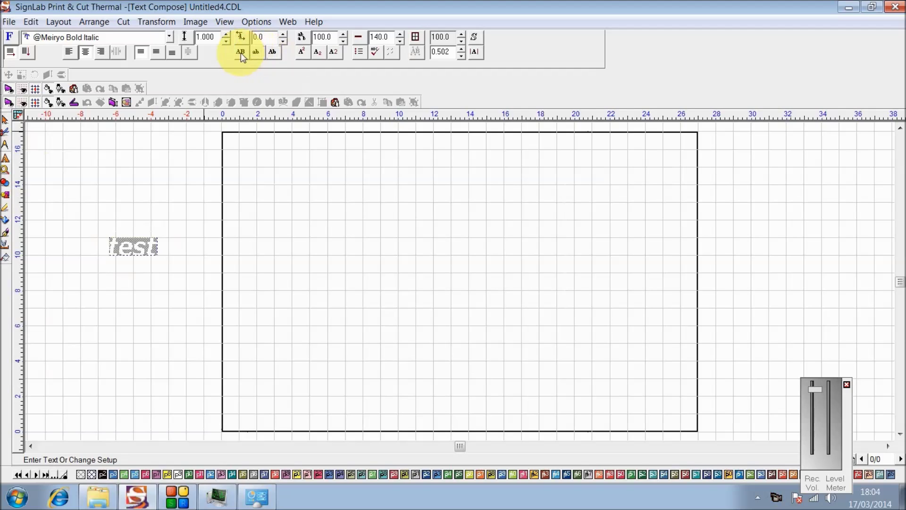
pyautogui.click(241, 53)
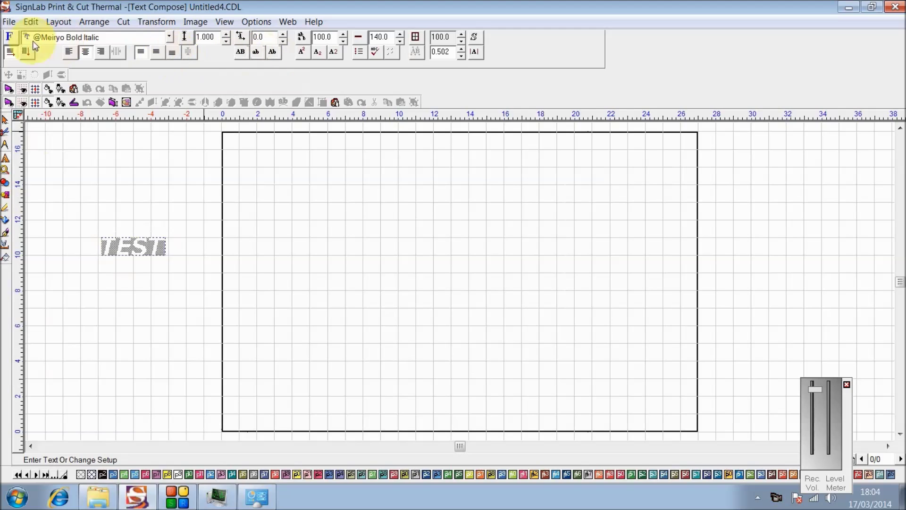
pyautogui.click(168, 37)
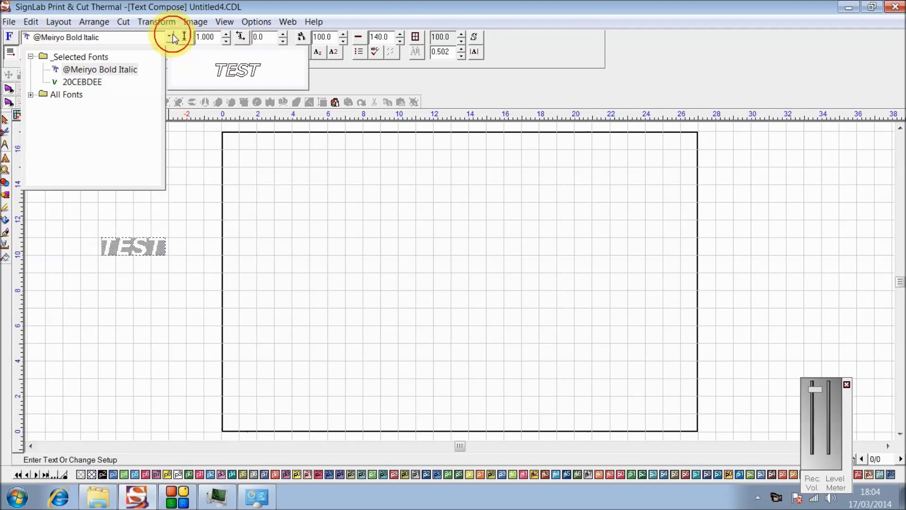
pyautogui.click(71, 95)
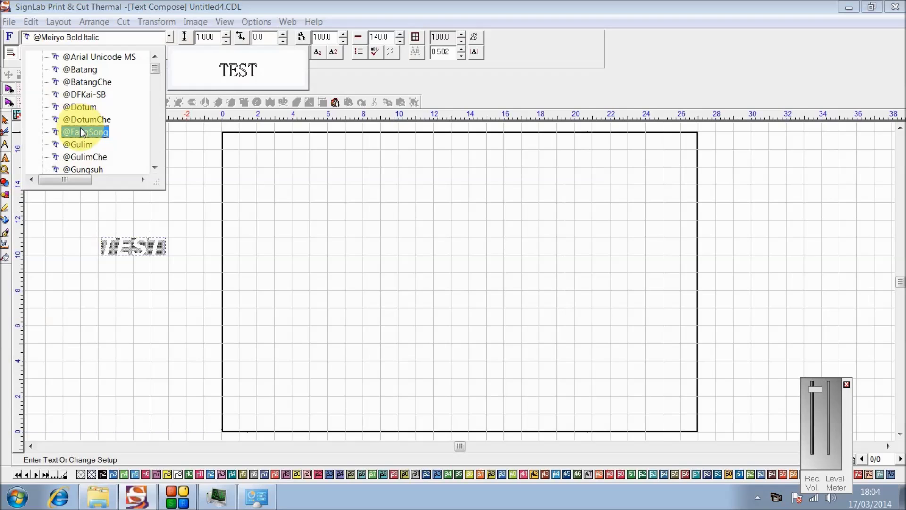
pyautogui.click(81, 123)
pyautogui.click(107, 150)
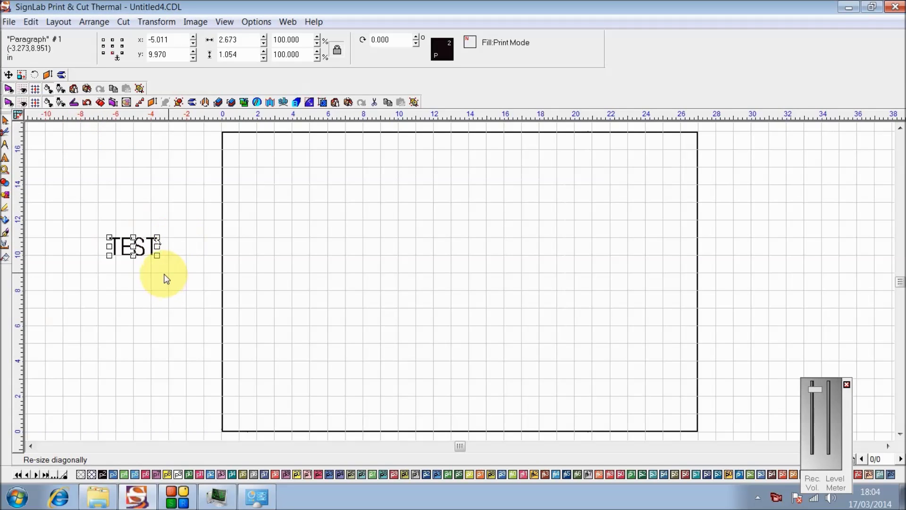
# Enlarge and stretch the TEST text to about 25.35 in wide and 7.66 in high, and rotate it very slightly.
pyautogui.moveTo(157, 256); pyautogui.dragTo(429, 412)
pyautogui.moveTo(281, 237)
pyautogui.mouseDown()
pyautogui.moveTo(274, 324)
pyautogui.moveTo(279, 238)
pyautogui.mouseUp()
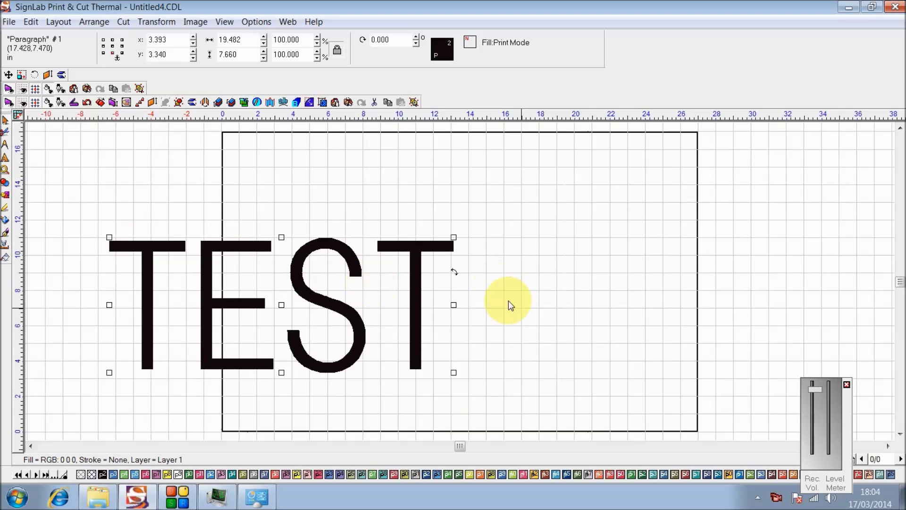
pyautogui.moveTo(453, 306); pyautogui.dragTo(557, 305)
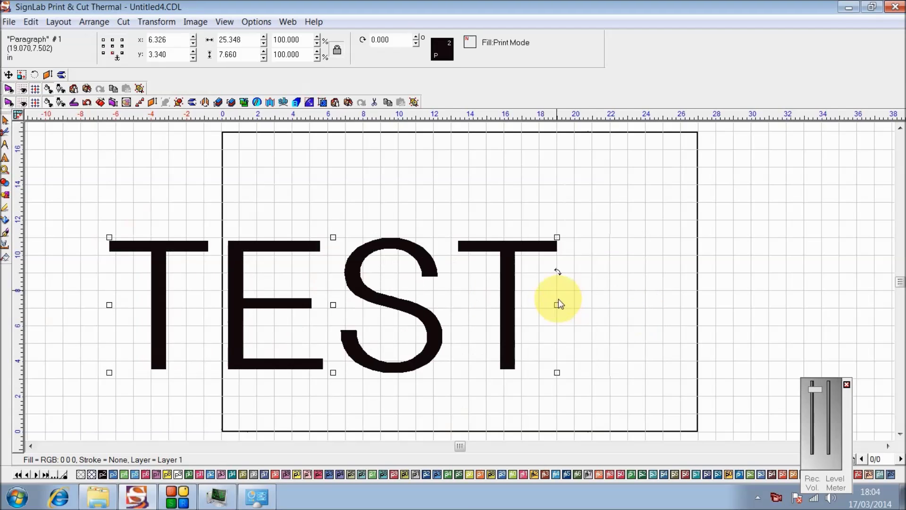
pyautogui.moveTo(559, 273)
pyautogui.mouseDown()
pyautogui.moveTo(558, 334)
pyautogui.moveTo(548, 326)
pyautogui.moveTo(547, 276)
pyautogui.mouseUp()
pyautogui.click(544, 272)
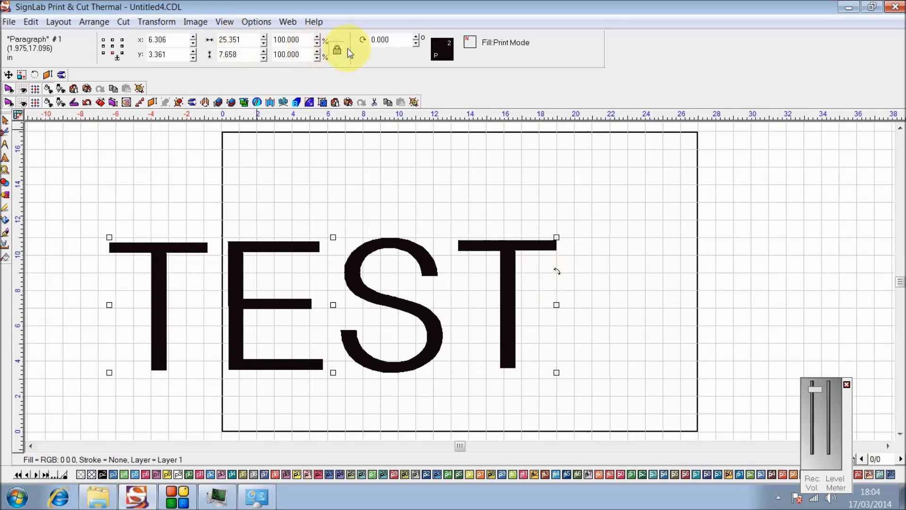
# Set the TEST text's width to 24 in with proportions locked, then unlock the proportions and set its height to 3 in.
pyautogui.moveTo(229, 40); pyautogui.dragTo(249, 42)
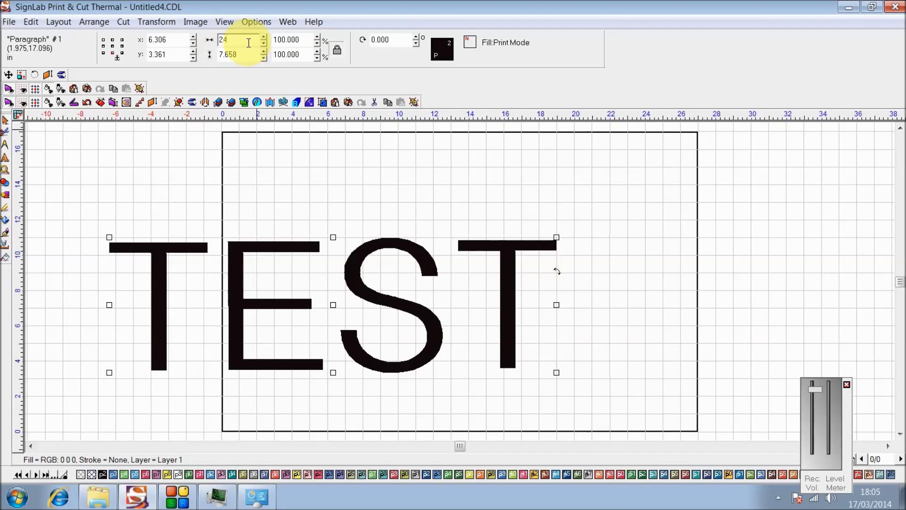
pyautogui.write('24')
pyautogui.press('Return')
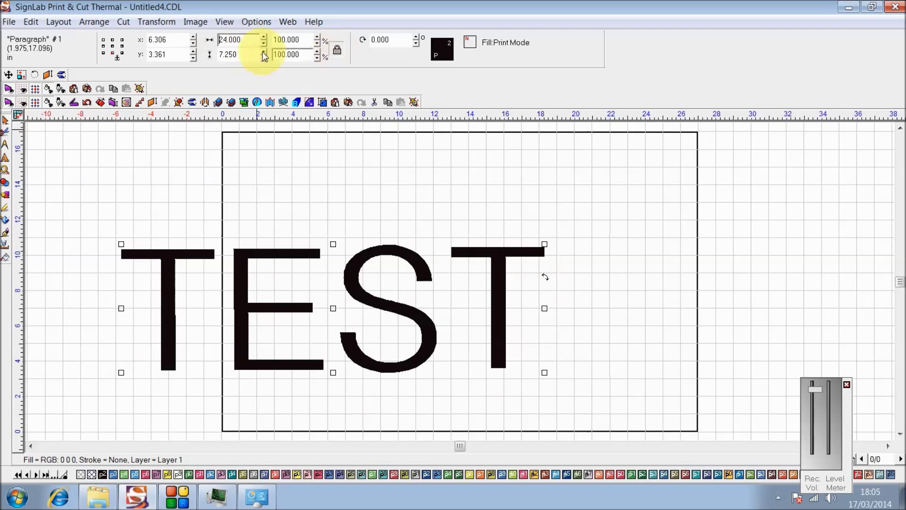
pyautogui.click(338, 56)
pyautogui.doubleClick(242, 55)
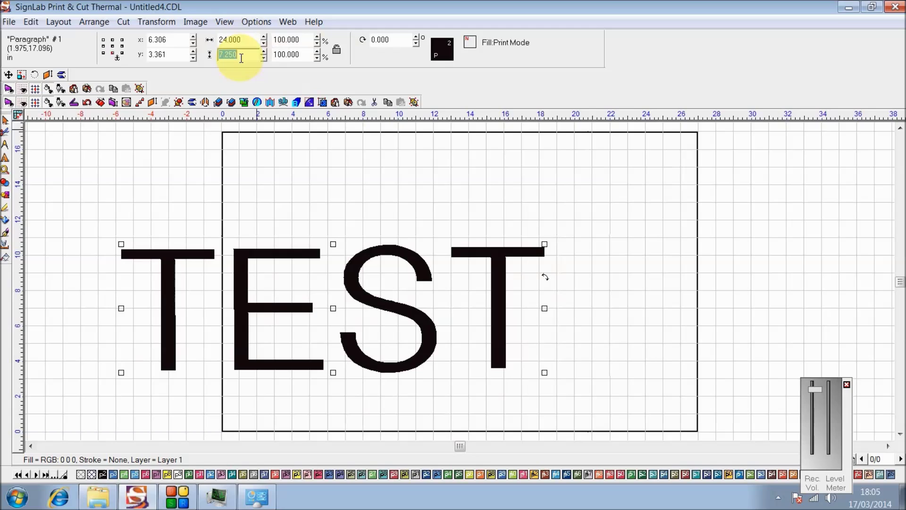
pyautogui.press('Return')
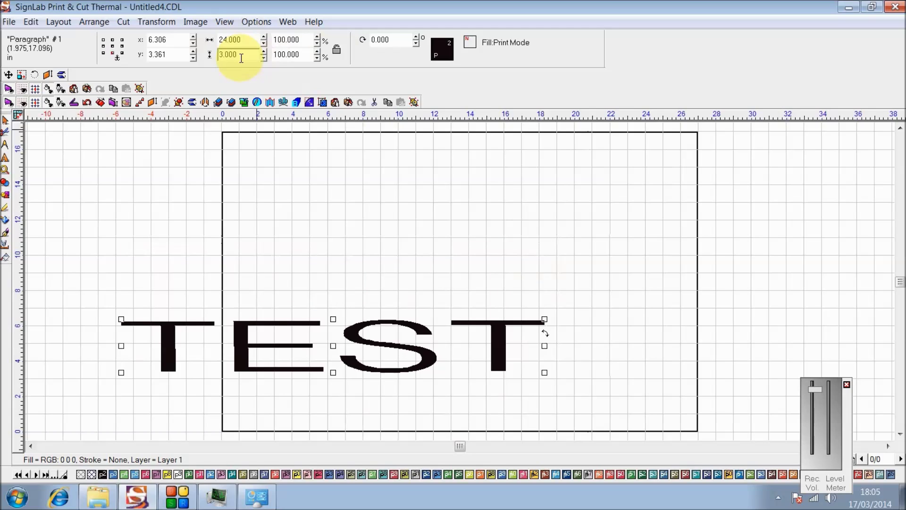
pyautogui.click(392, 229)
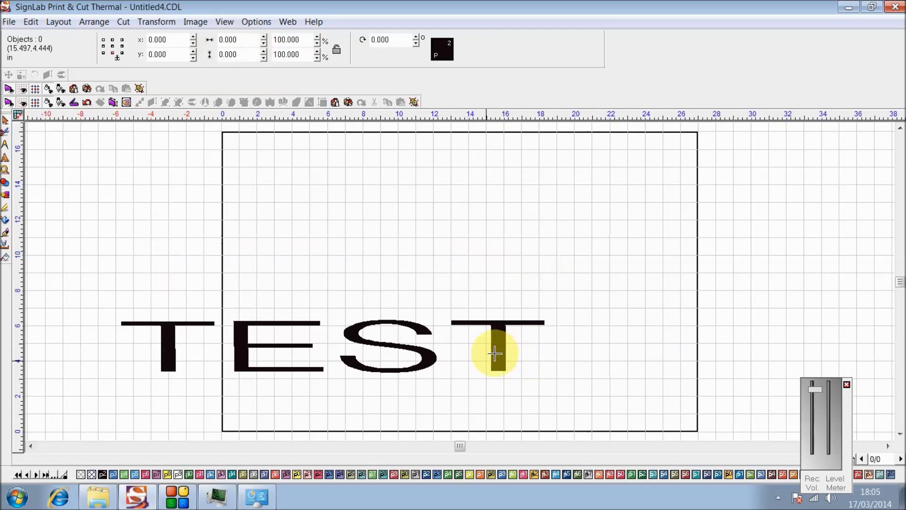
pyautogui.click(497, 350)
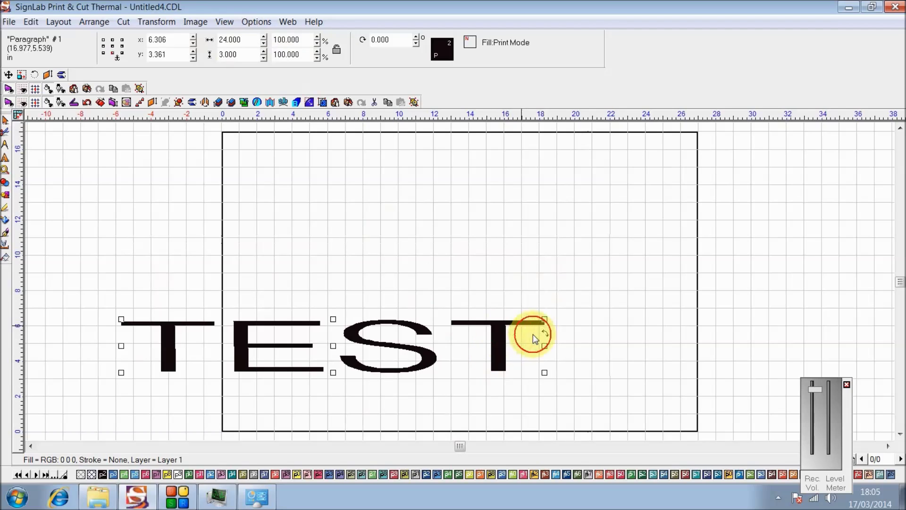
pyautogui.doubleClick(539, 339)
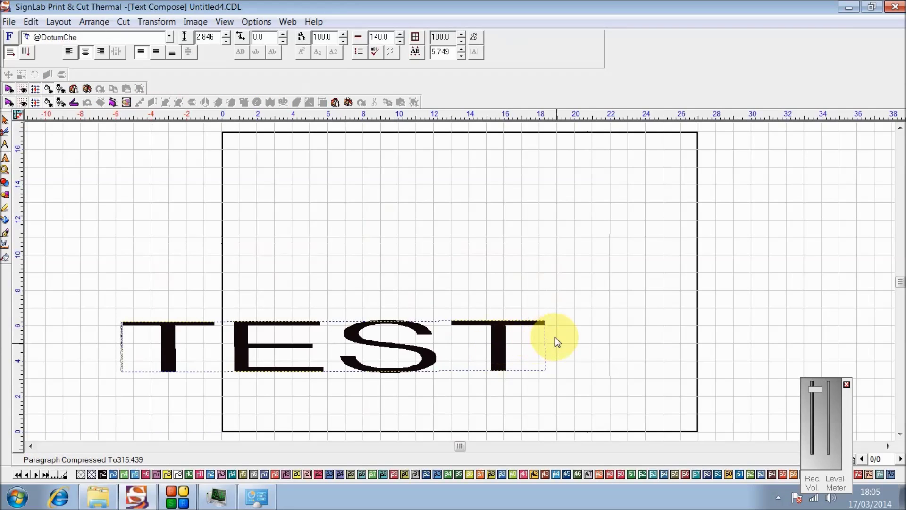
pyautogui.moveTo(555, 337); pyautogui.dragTo(362, 353)
pyautogui.click(471, 240)
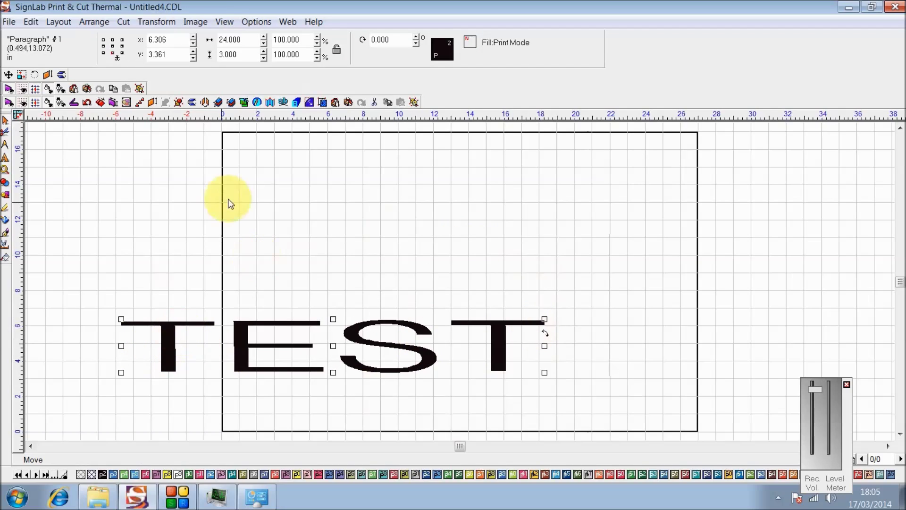
# Duplicate the TEST text, fill the copy with the pink-red colour RGB 255 0 77 and move it over the black original.
pyautogui.click(100, 101)
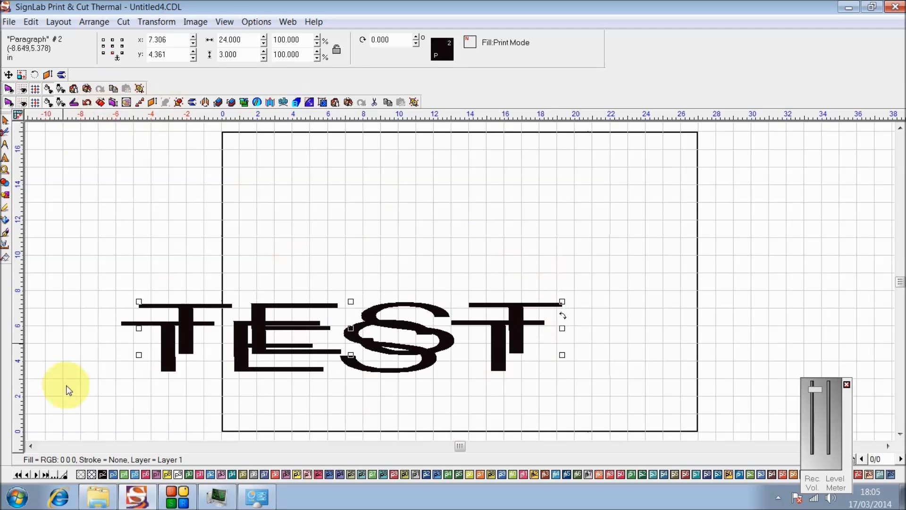
pyautogui.click(143, 474)
pyautogui.moveTo(288, 302); pyautogui.dragTo(266, 321)
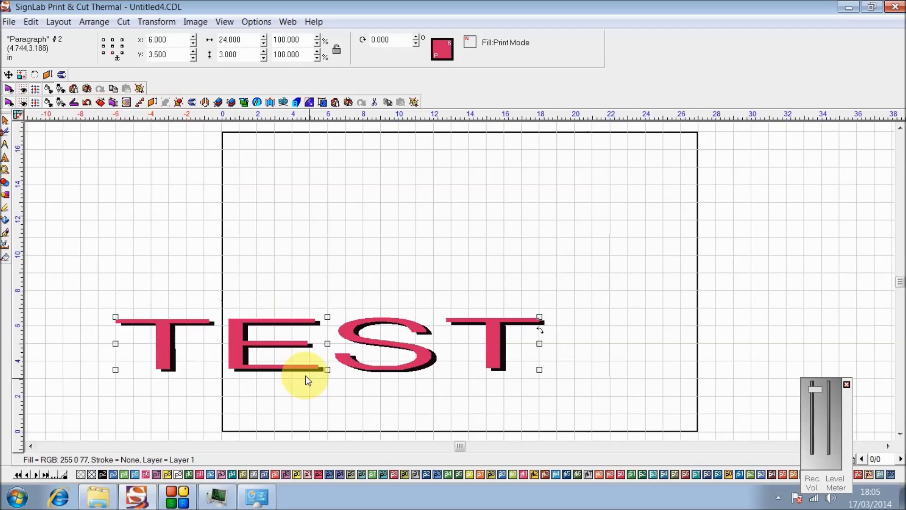
# Nudge the pink-red copy slightly above and to the left of the black text to form a drop shadow.
pyautogui.press('Down')
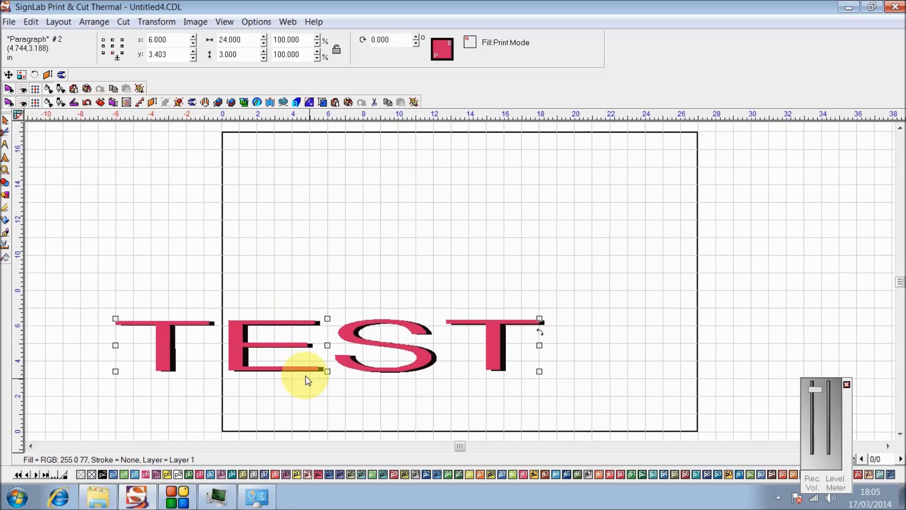
pyautogui.press('Up')
pyautogui.press('Up')
pyautogui.press('Right')
pyautogui.press('Right')
pyautogui.press('Right')
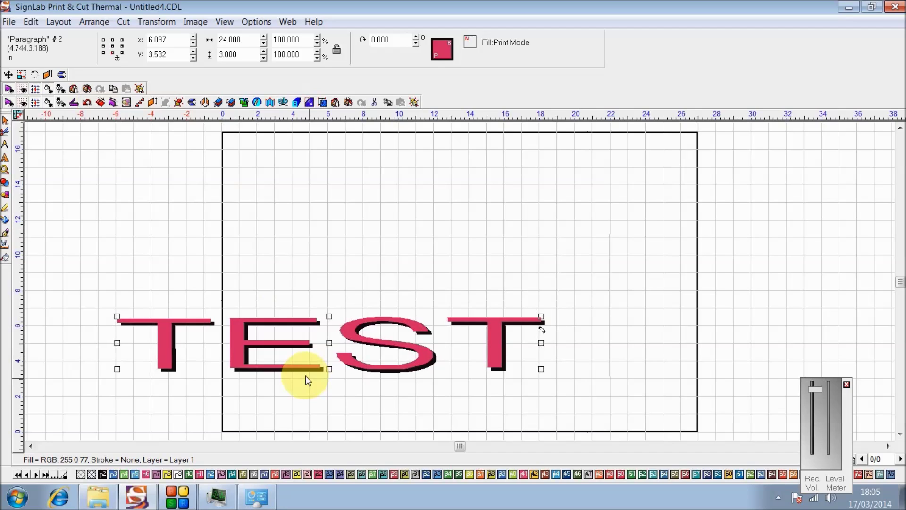
pyautogui.press('Left')
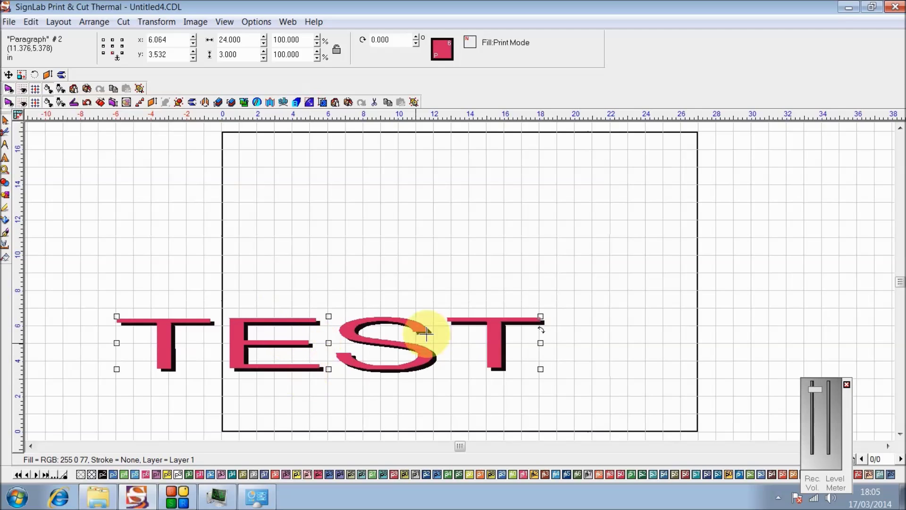
# Select both overlapping TEST texts and weld them by colour so the black shadow is cut away beneath the pink-red copy.
pyautogui.click(552, 315)
pyautogui.moveTo(609, 264); pyautogui.dragTo(539, 389)
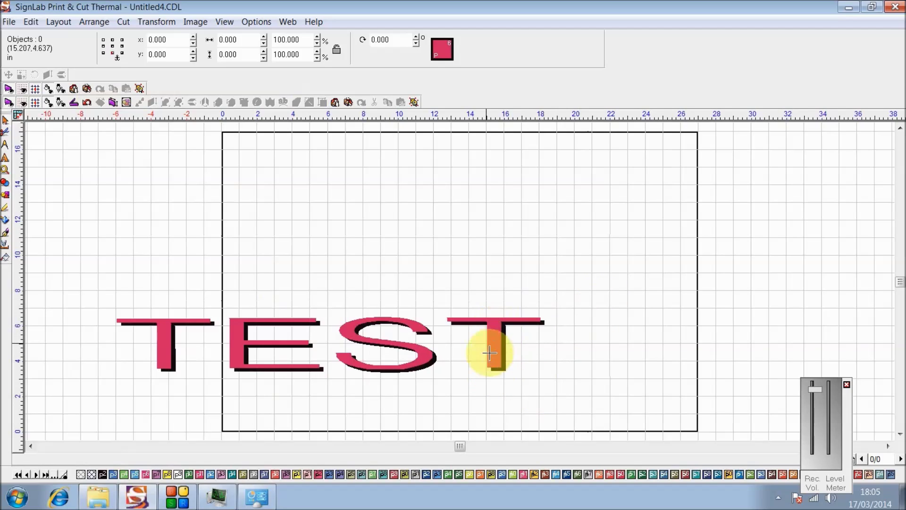
pyautogui.moveTo(584, 288); pyautogui.dragTo(59, 411)
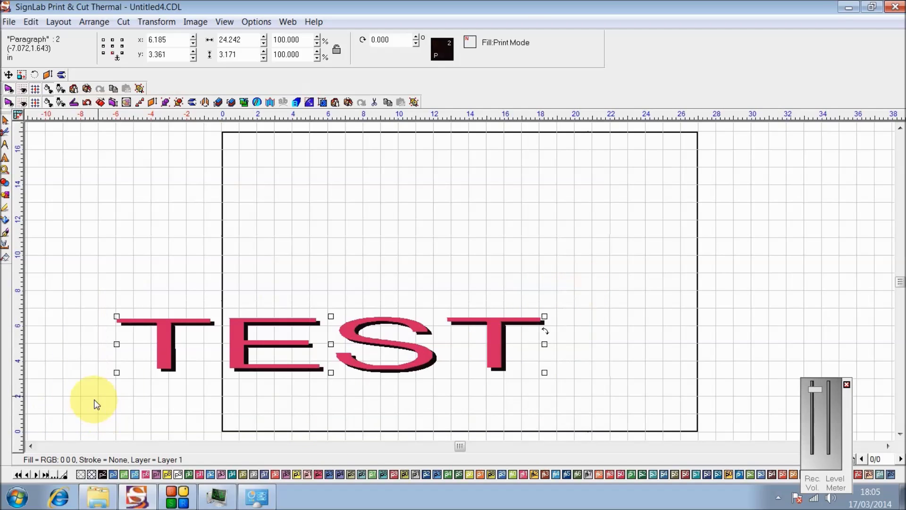
pyautogui.click(6, 185)
pyautogui.click(28, 188)
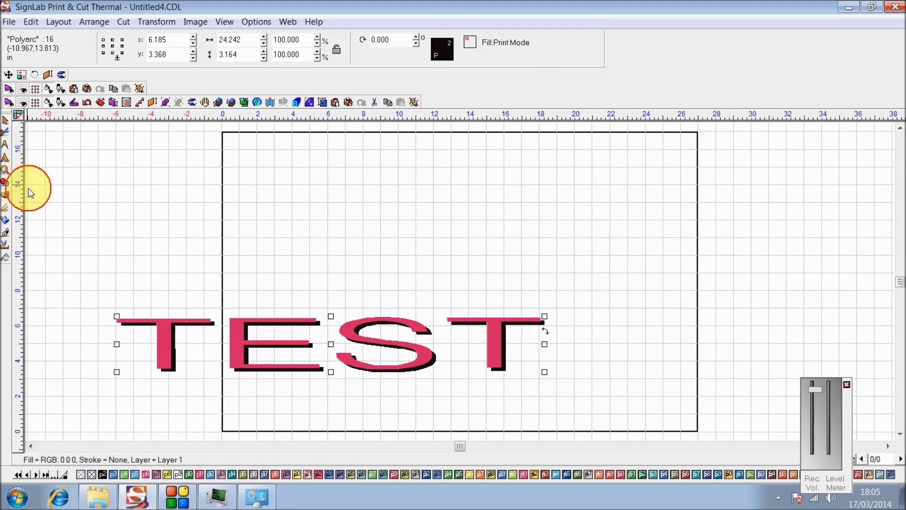
# Move the pink-red first T away from its shadow, then undo everything back to the single black TEST text.
pyautogui.click(137, 224)
pyautogui.moveTo(174, 325); pyautogui.dragTo(131, 230)
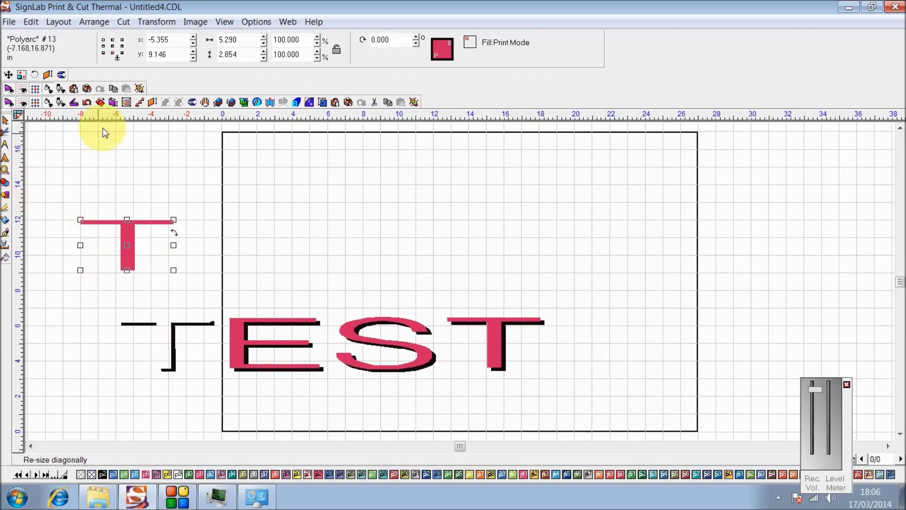
pyautogui.click(87, 102)
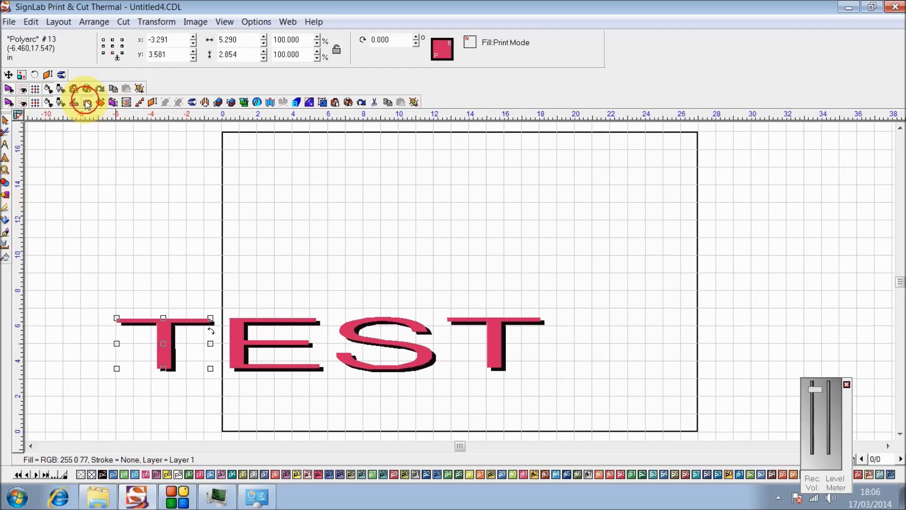
pyautogui.click(87, 102)
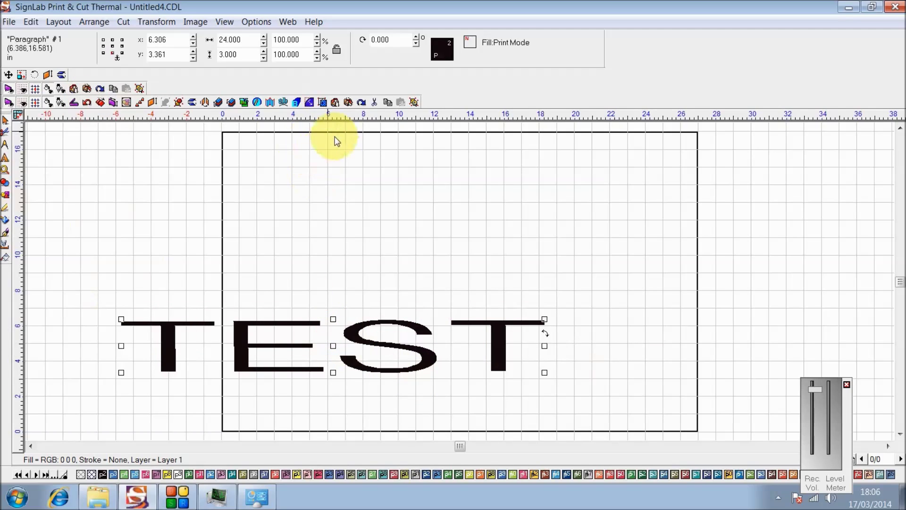
# Try fitting the TEST text to an arc, flatten the curve by enlarging its circle, and reset the text.
pyautogui.click(283, 102)
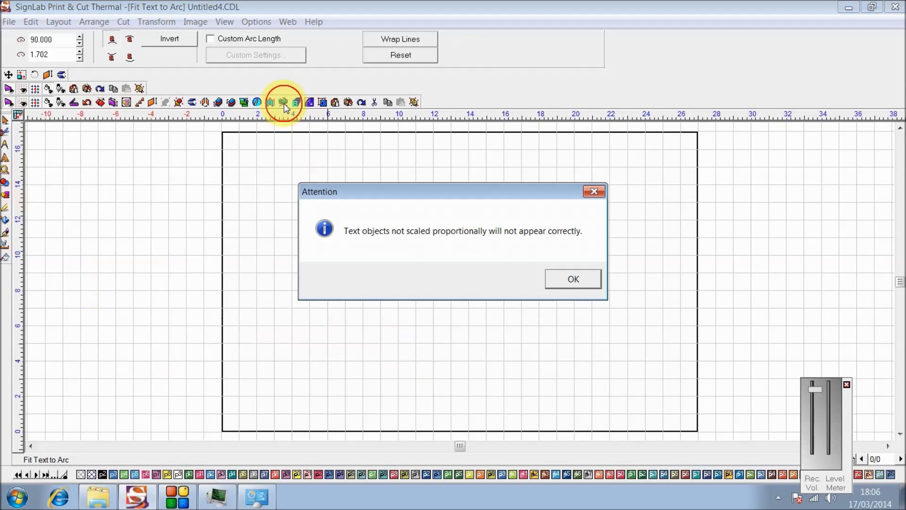
pyautogui.click(574, 280)
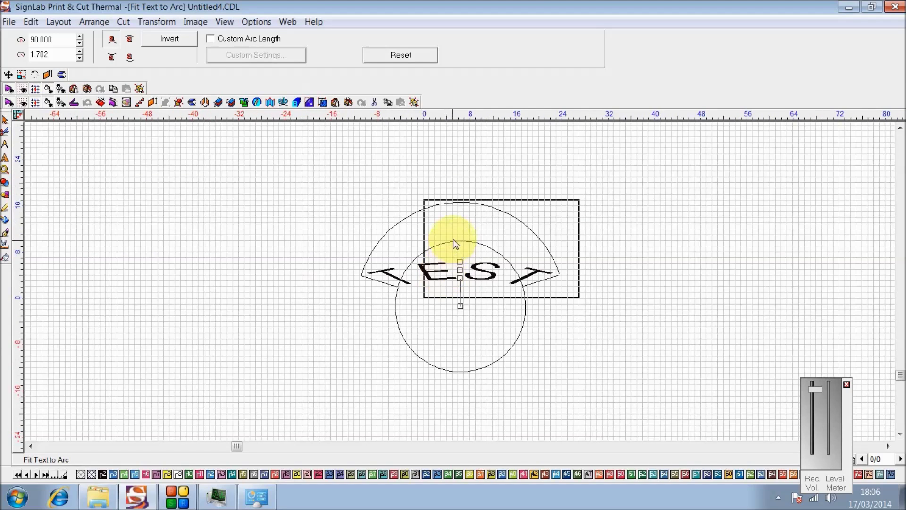
pyautogui.moveTo(460, 262); pyautogui.dragTo(452, 358)
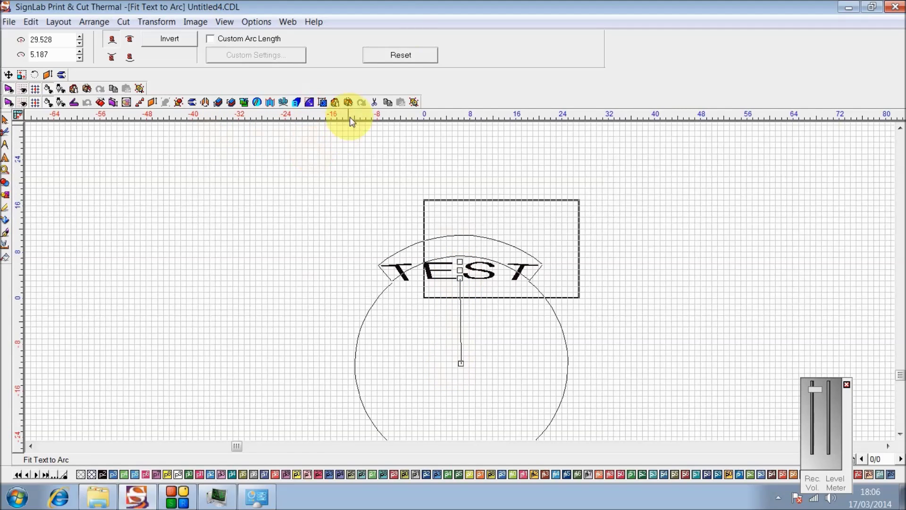
pyautogui.click(405, 55)
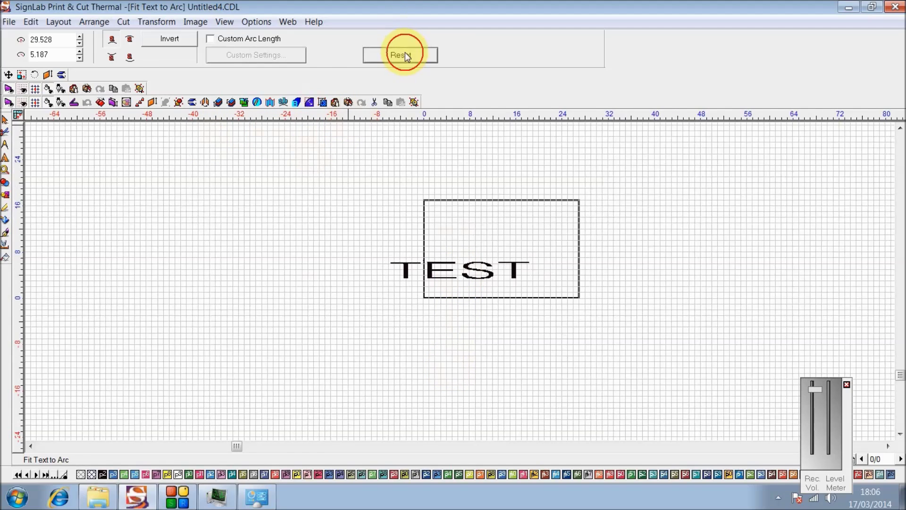
# Apply the circular envelope transformation to the TEST text.
pyautogui.click(269, 102)
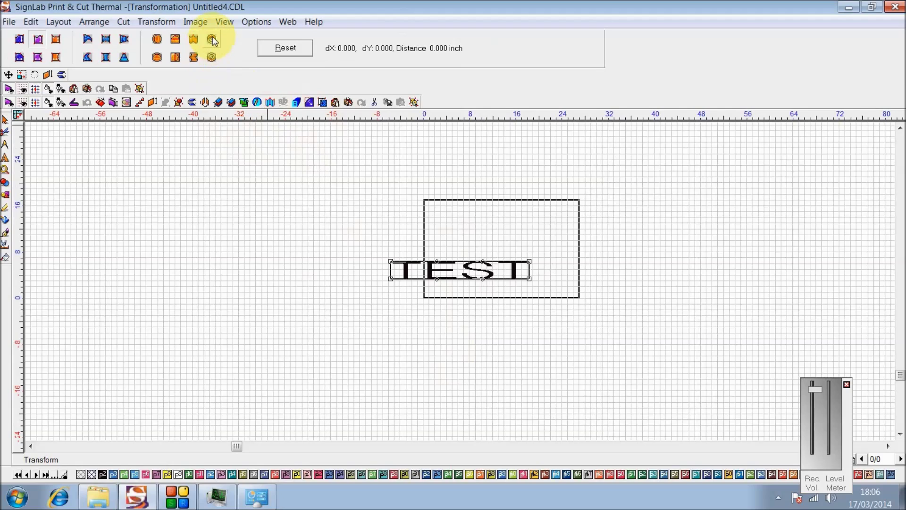
pyautogui.click(213, 40)
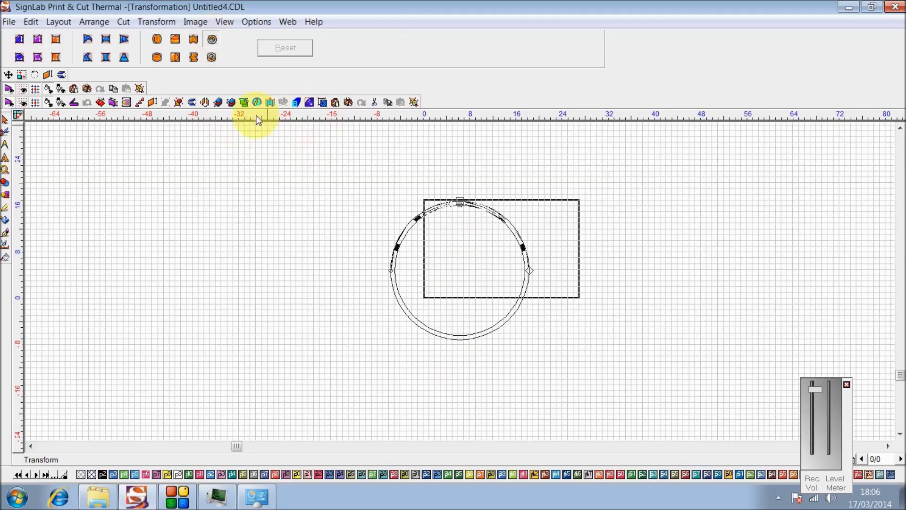
# Shrink the circular envelope's inner circle and raise both arc ends so TEST spans the ring's upper part in larger letters.
pyautogui.moveTo(460, 205); pyautogui.dragTo(458, 221)
pyautogui.moveTo(391, 270); pyautogui.dragTo(394, 250)
pyautogui.moveTo(528, 270); pyautogui.dragTo(522, 238)
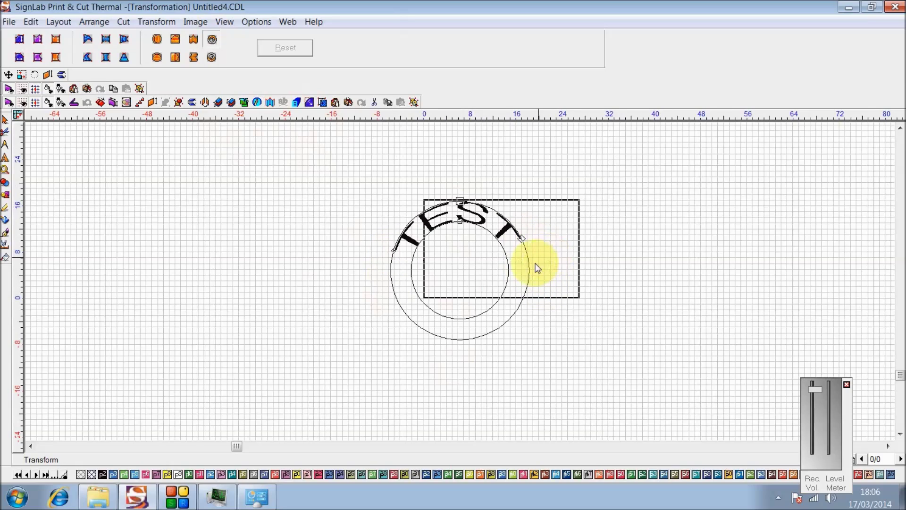
# Try the lower-arc circular envelope on the TEST text, then undo the circular transformation.
pyautogui.click(212, 57)
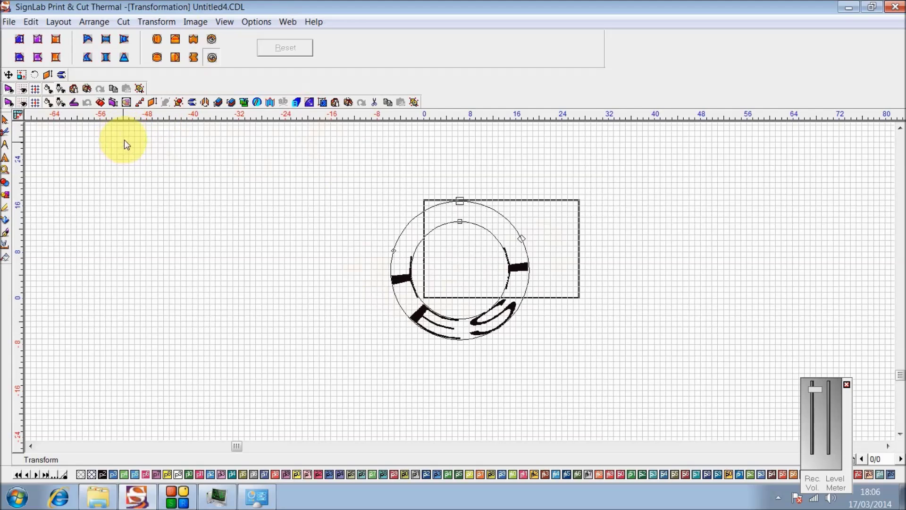
pyautogui.click(287, 218)
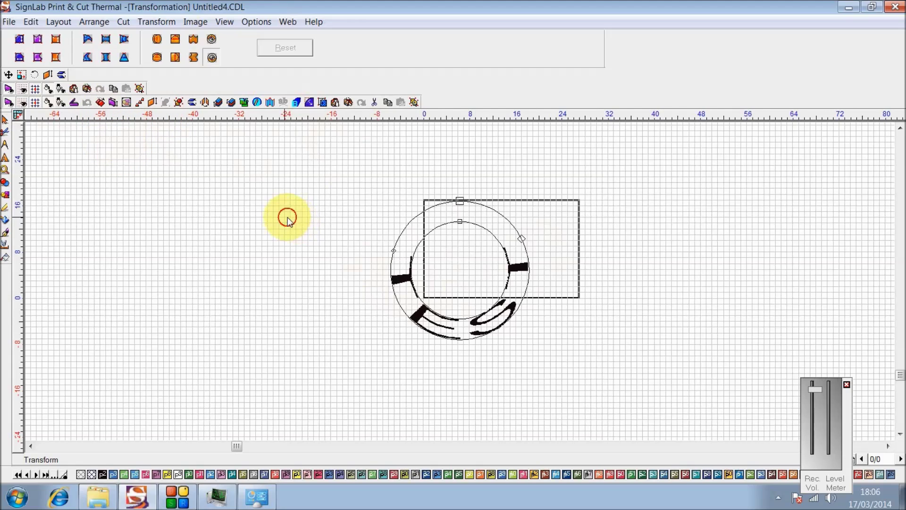
pyautogui.click(87, 102)
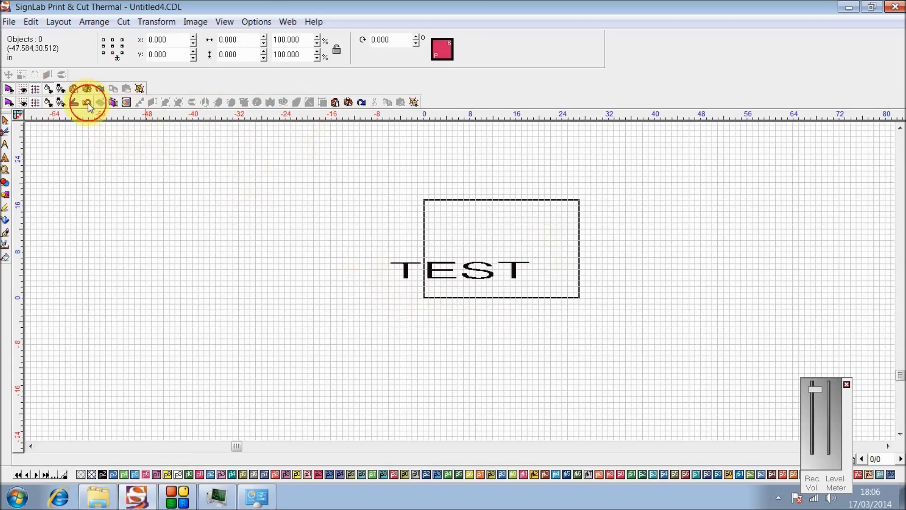
# Try a straight-sided envelope on the TEST text, flaring its right end up and down, and reset it.
pyautogui.click(483, 266)
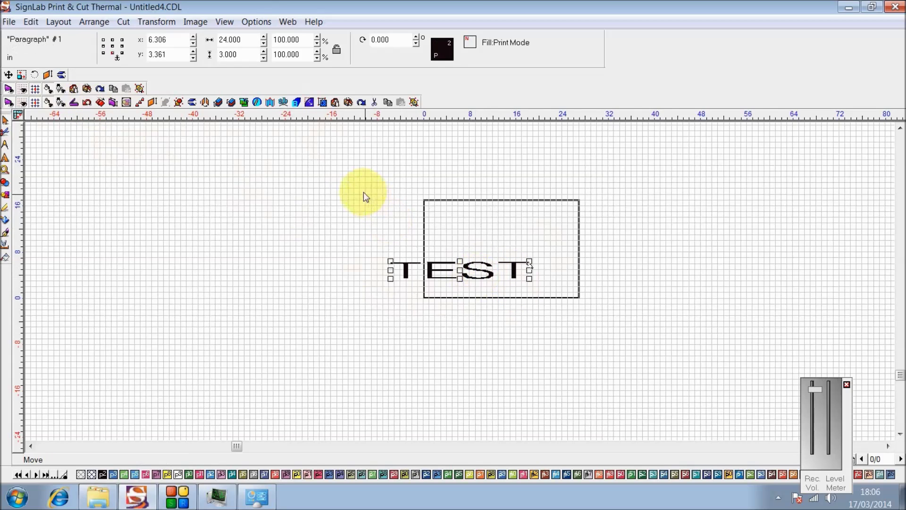
pyautogui.click(270, 102)
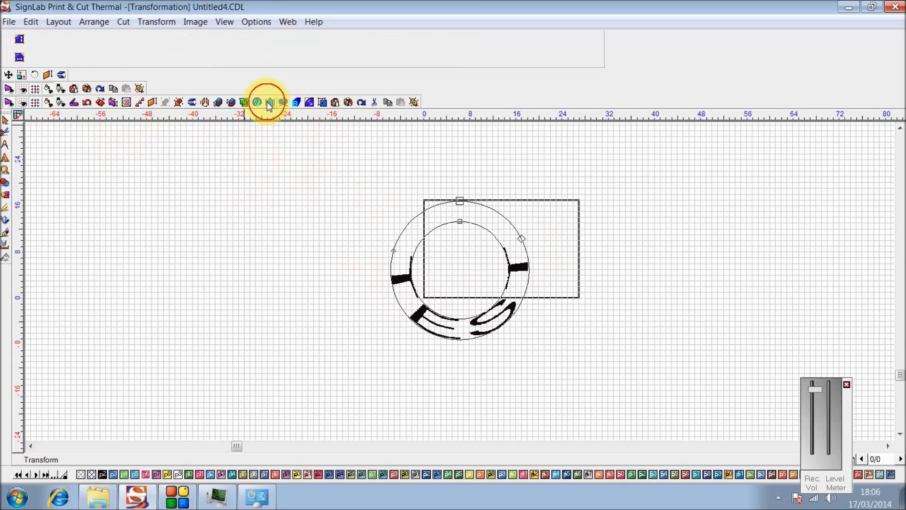
pyautogui.click(124, 40)
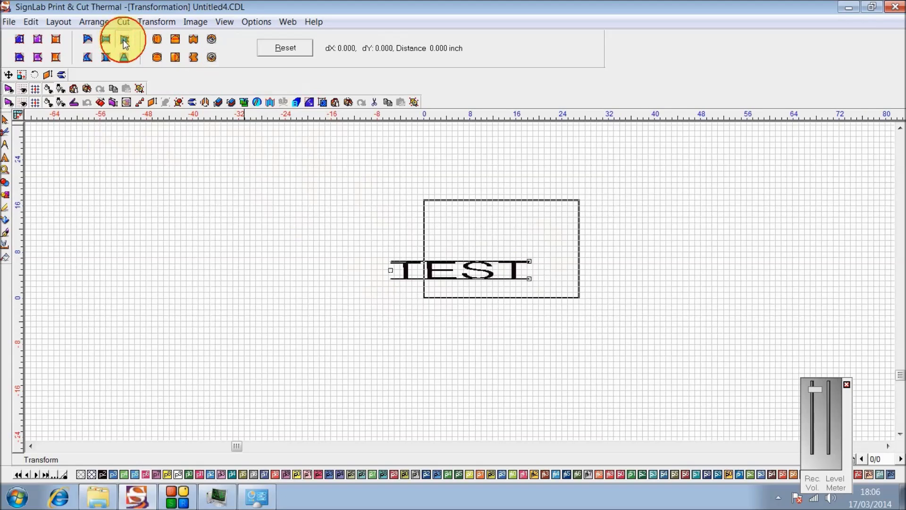
pyautogui.moveTo(531, 262); pyautogui.dragTo(530, 210)
pyautogui.moveTo(529, 279); pyautogui.dragTo(532, 307)
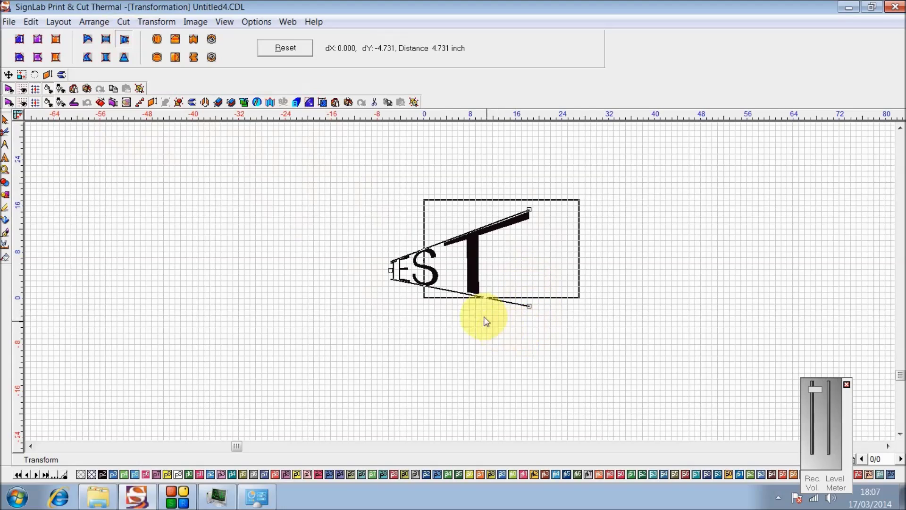
pyautogui.click(288, 49)
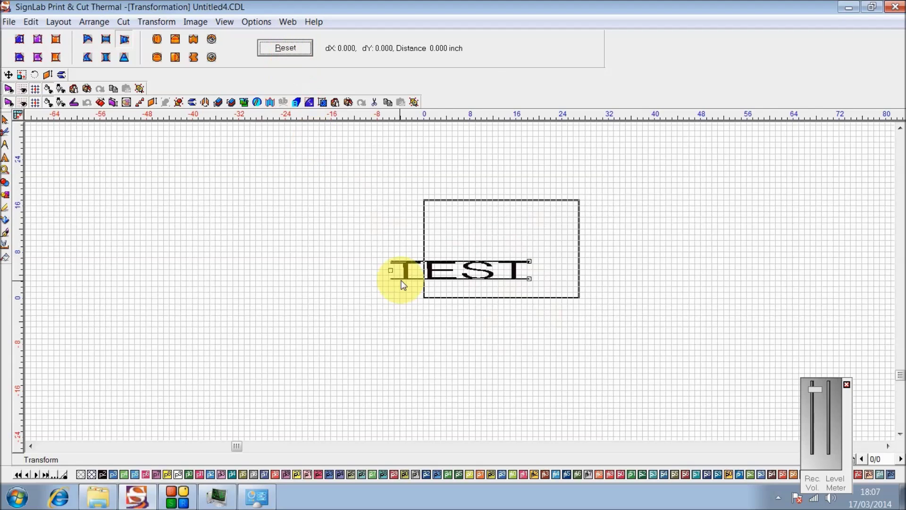
# Try a curved envelope on the TEST text, pulling its two right-hand corners outward.
pyautogui.click(38, 40)
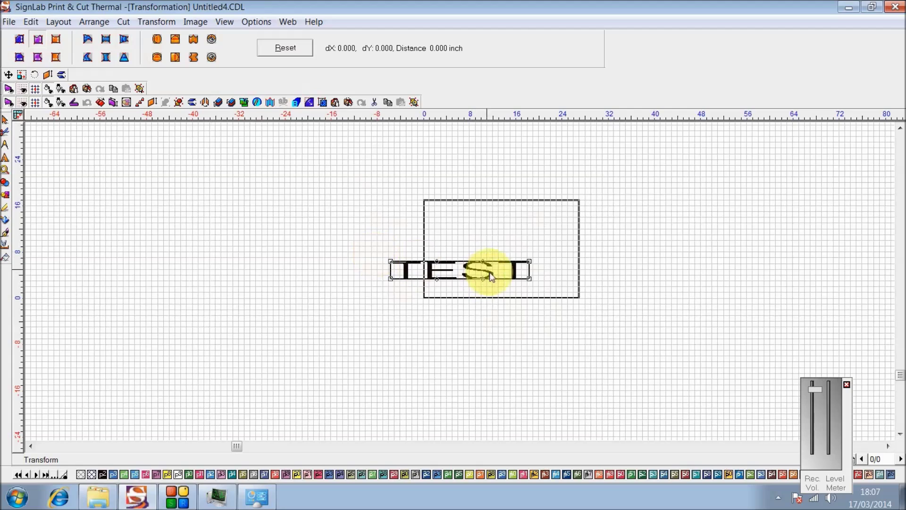
pyautogui.moveTo(533, 267); pyautogui.dragTo(532, 242)
pyautogui.moveTo(531, 280); pyautogui.dragTo(533, 304)
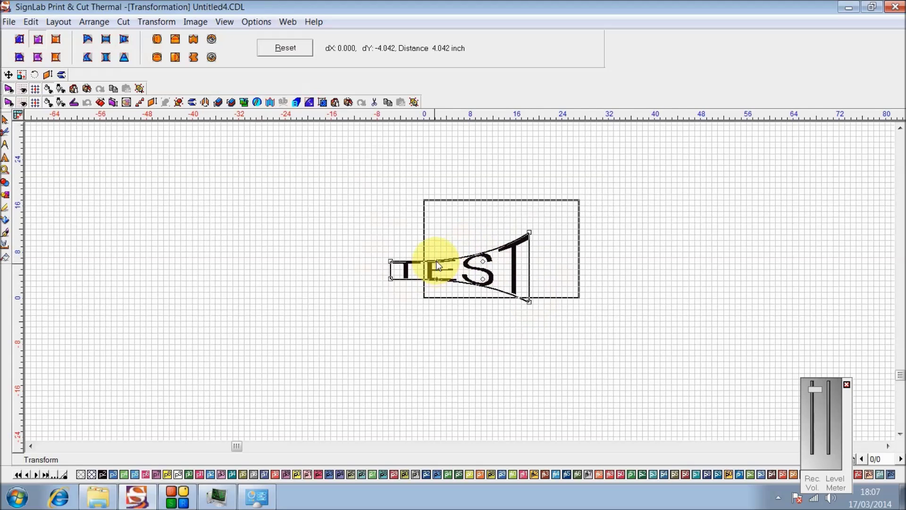
# Bulge the envelope's upper and lower curves outward near the E, apply the distortion, and undo it.
pyautogui.moveTo(436, 260); pyautogui.dragTo(437, 236)
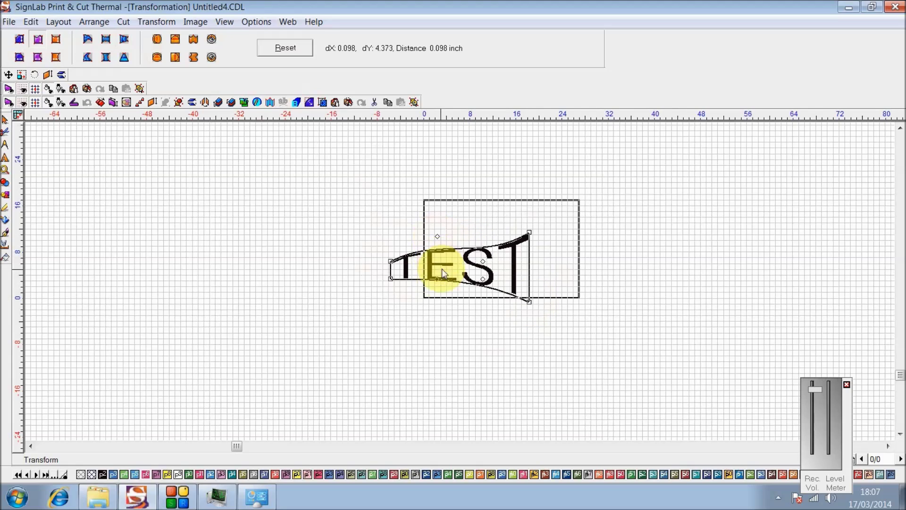
pyautogui.moveTo(439, 282); pyautogui.dragTo(437, 299)
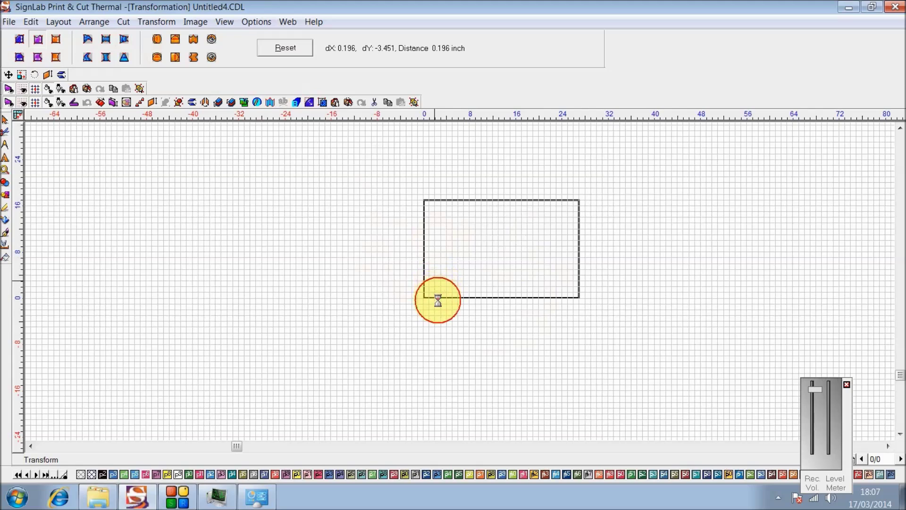
pyautogui.moveTo(390, 280); pyautogui.dragTo(391, 275)
pyautogui.click(275, 283)
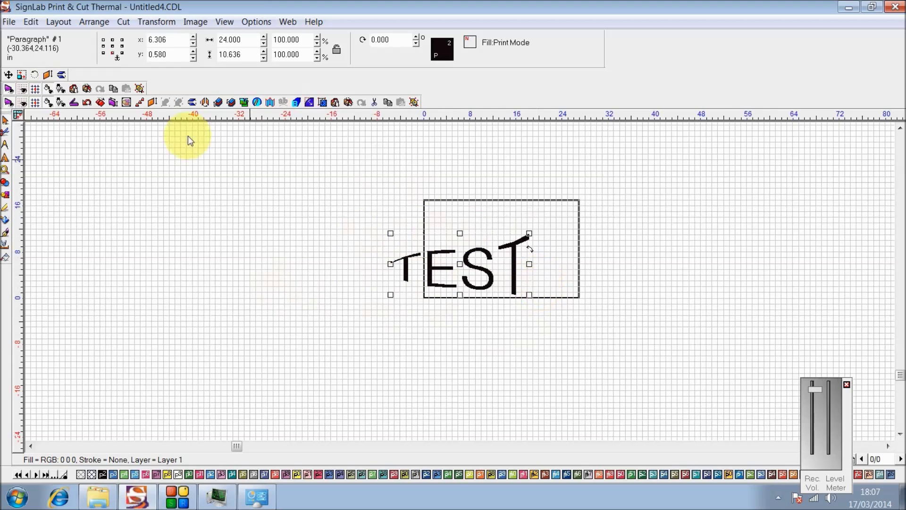
pyautogui.click(87, 102)
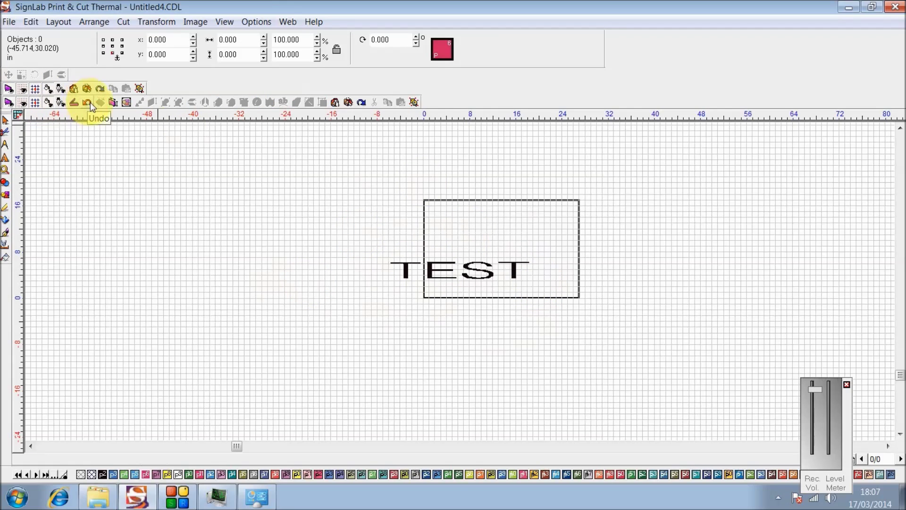
# Add a red outline with a 0.120 inch offset around the TEST text.
pyautogui.click(466, 261)
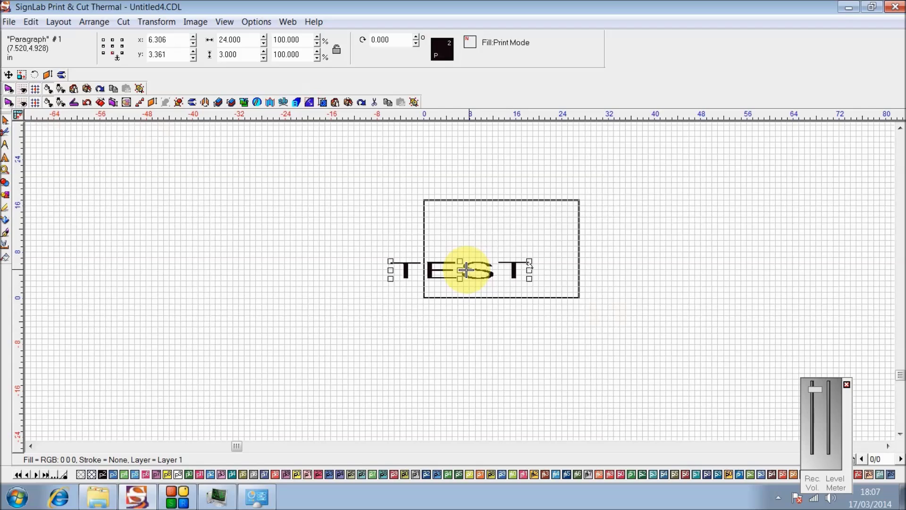
pyautogui.click(258, 103)
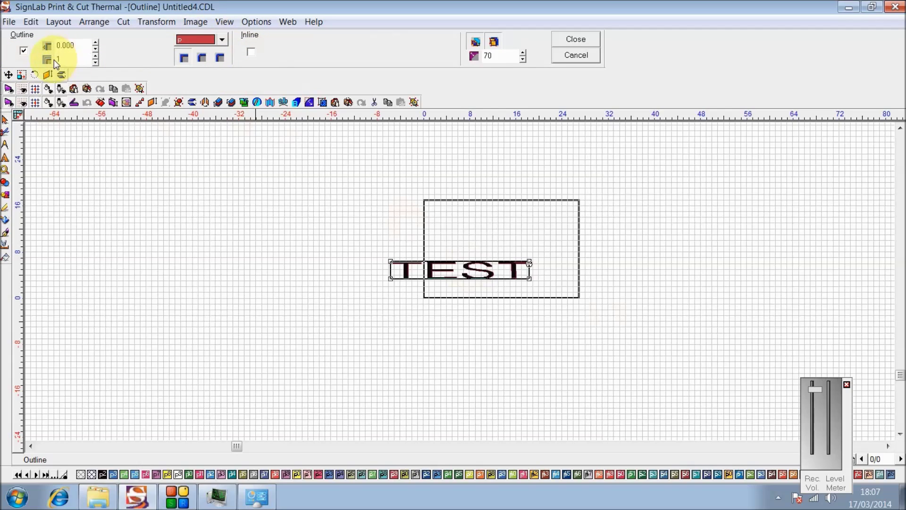
pyautogui.click(96, 43)
pyautogui.click(95, 42)
pyautogui.click(96, 42)
pyautogui.click(95, 42)
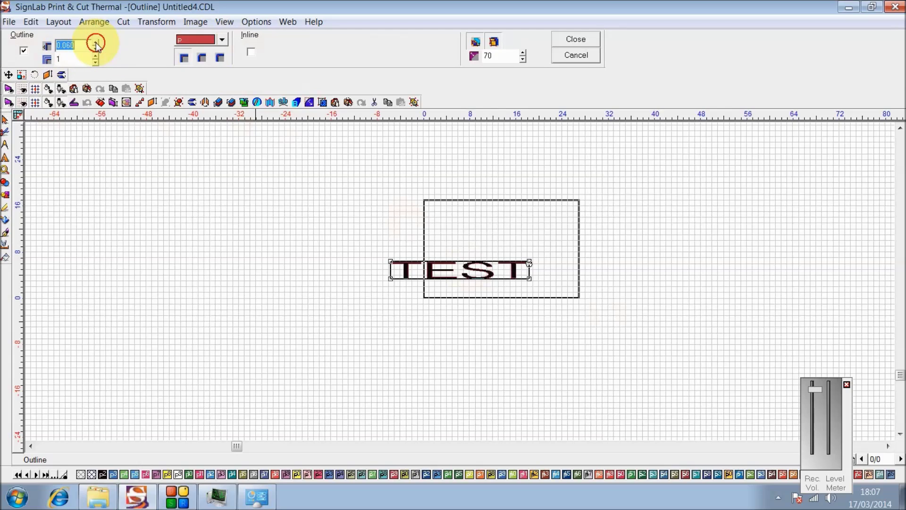
pyautogui.click(95, 43)
pyautogui.click(95, 43)
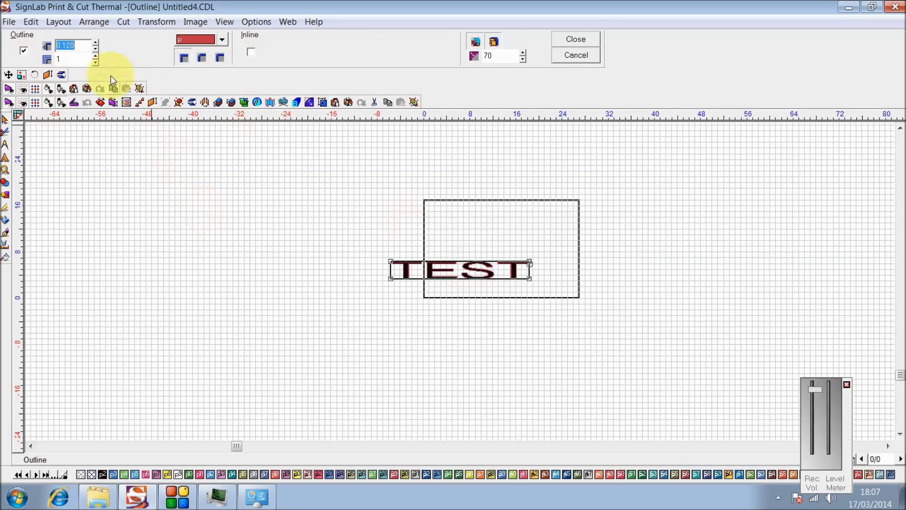
pyautogui.press('Return')
# Select the TEST text with its outline for a close look, then undo the outline.
pyautogui.moveTo(356, 239); pyautogui.dragTo(767, 376)
pyautogui.click(10, 173)
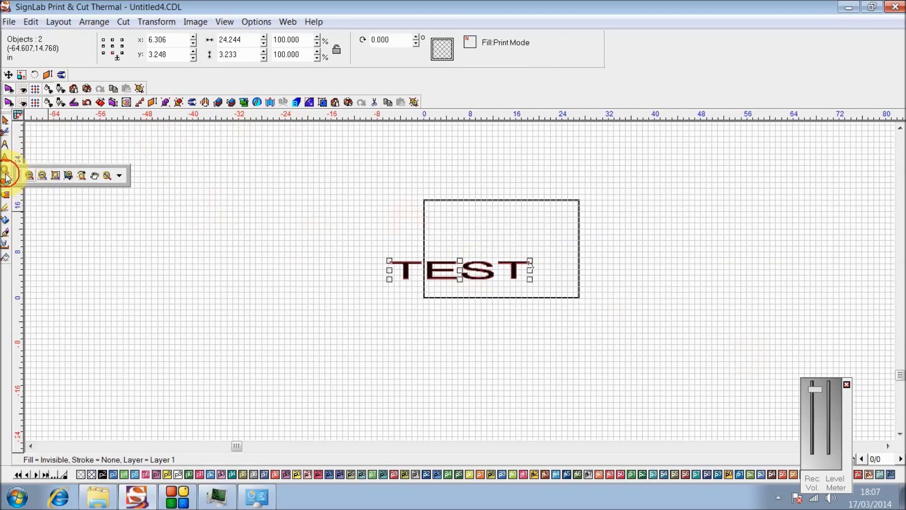
pyautogui.click(57, 177)
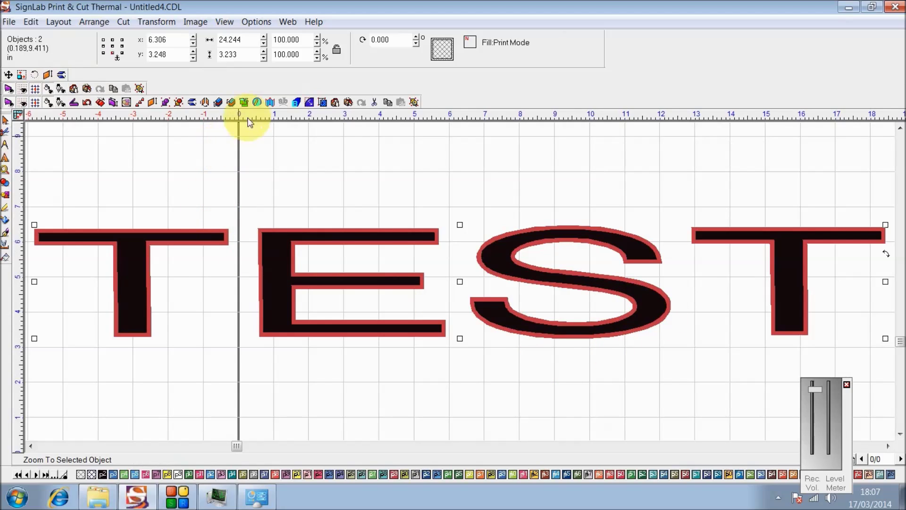
pyautogui.click(85, 103)
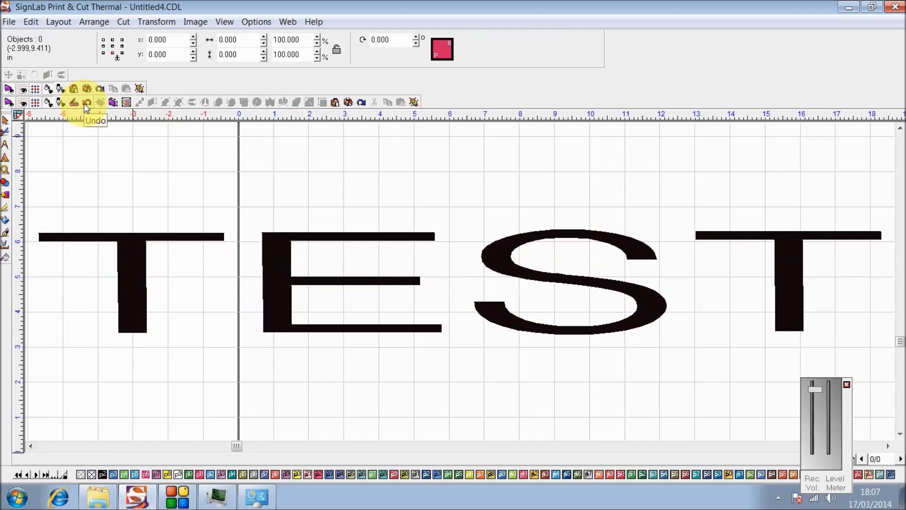
# Edit the first T's nodes, moving its crossbar's upper-right corner to about 0.59, 7.26 and its stem's lower-right corner to about -2.61, 2.41.
pyautogui.click(365, 237)
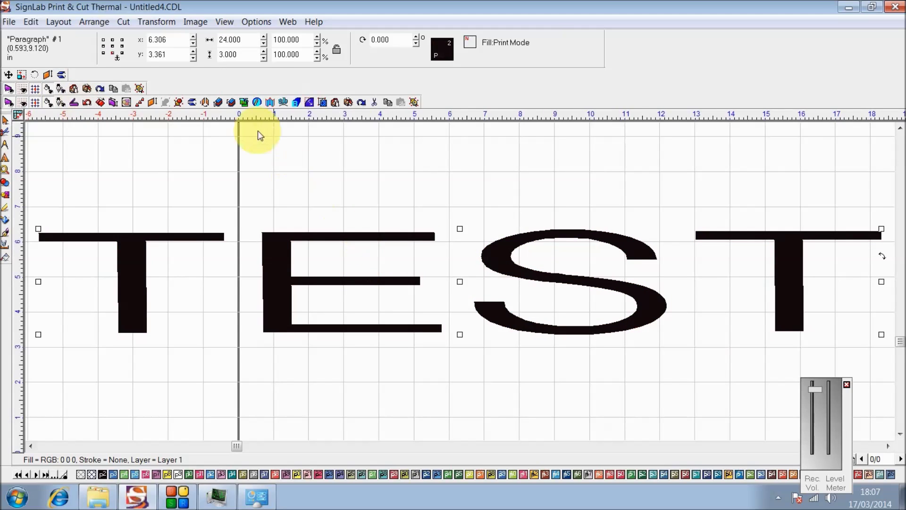
pyautogui.click(244, 104)
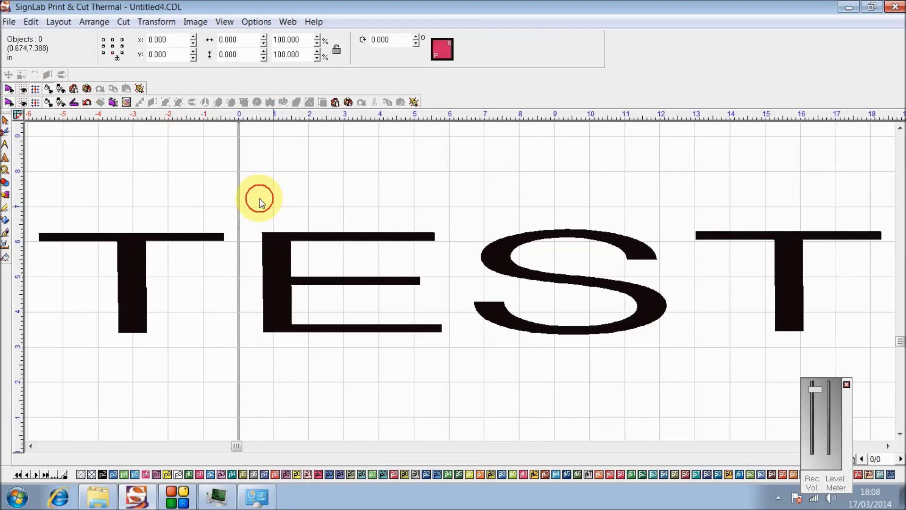
pyautogui.doubleClick(205, 234)
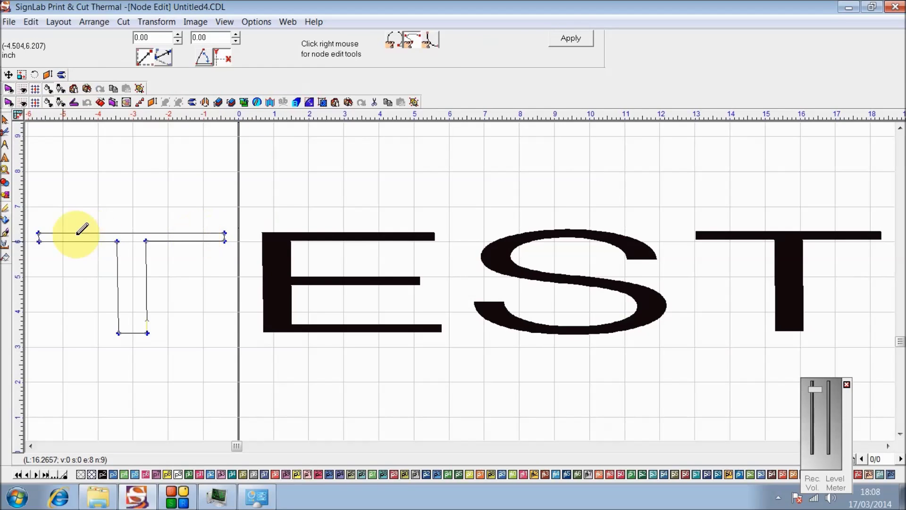
pyautogui.click(39, 233)
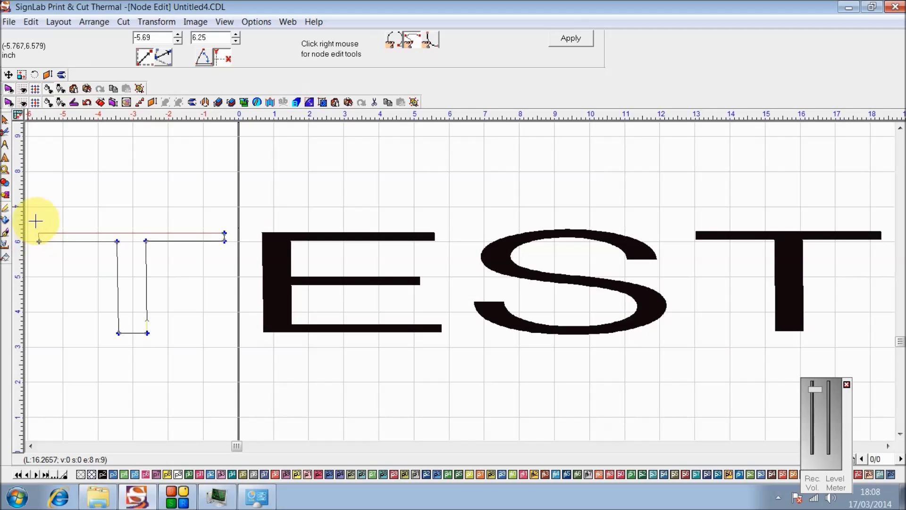
pyautogui.moveTo(224, 233); pyautogui.dragTo(244, 206)
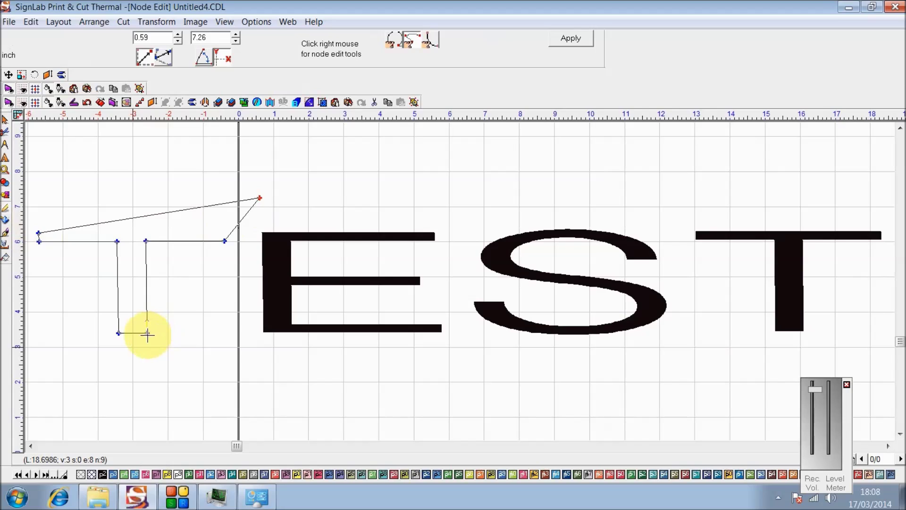
pyautogui.click(147, 332)
pyautogui.moveTo(149, 347); pyautogui.dragTo(149, 362)
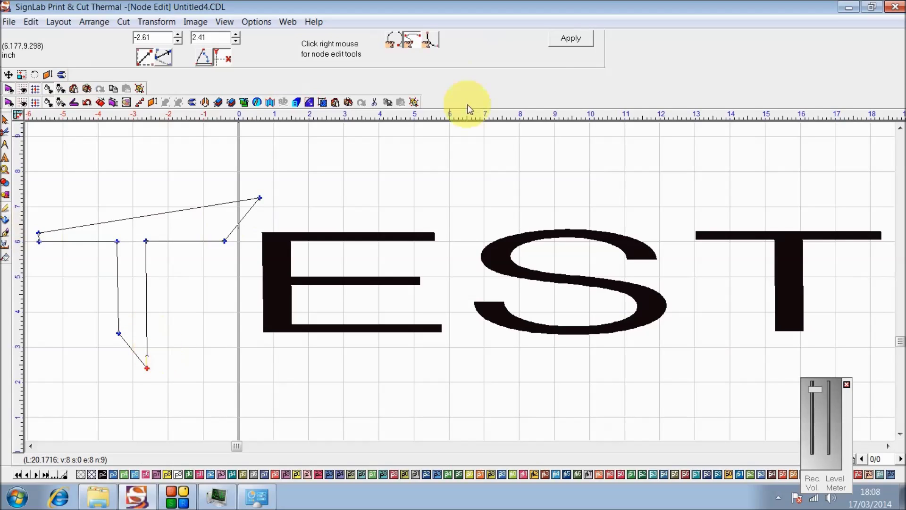
# Apply the node edits to the first T, then undo them together with the earlier height reduction of the TEST text.
pyautogui.click(571, 45)
pyautogui.click(521, 194)
pyautogui.click(444, 214)
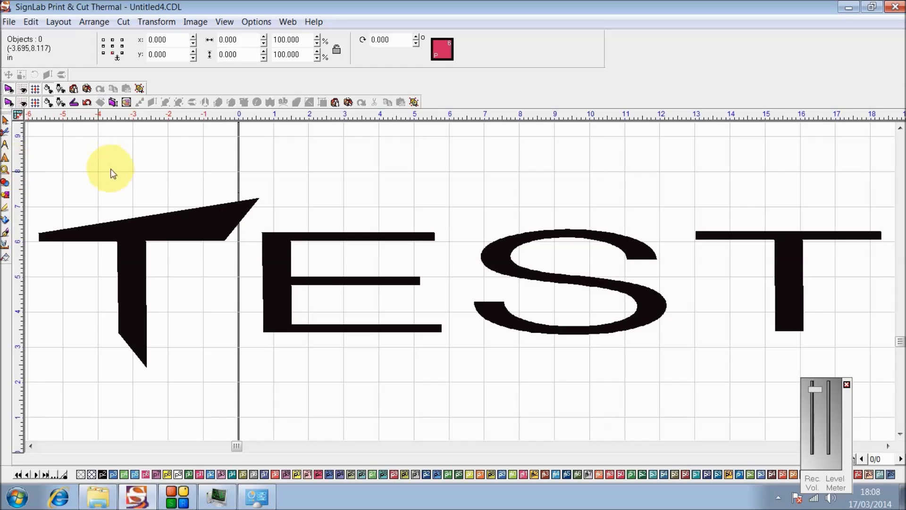
pyautogui.click(87, 103)
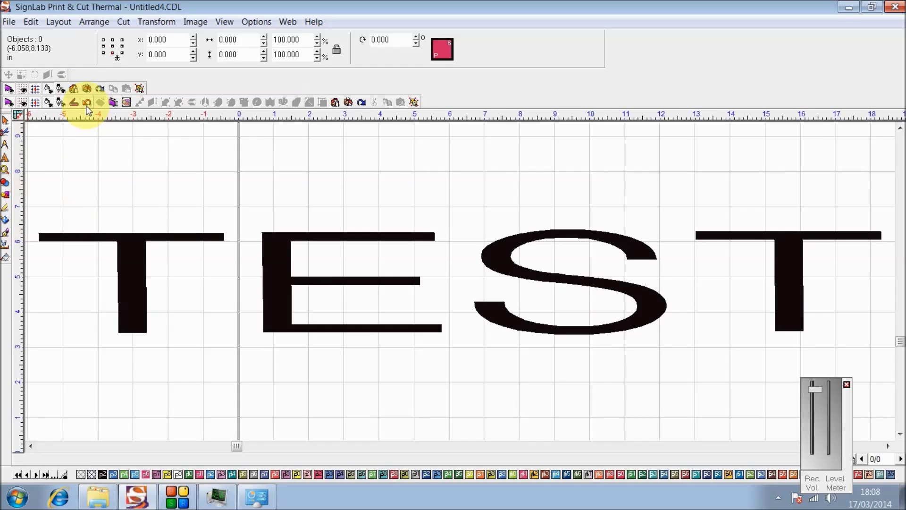
pyautogui.click(87, 104)
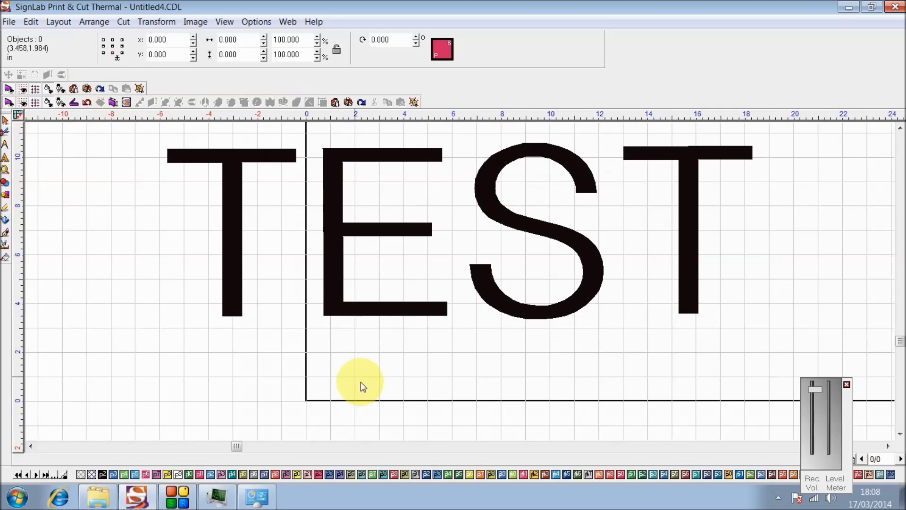
# Mirror the TEST text horizontally and back, then flip it vertically and back.
pyautogui.click(274, 156)
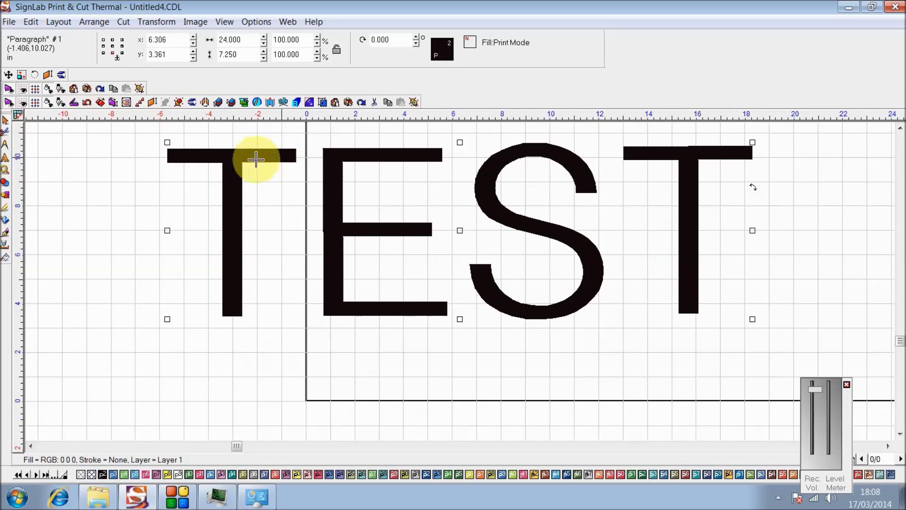
pyautogui.click(205, 103)
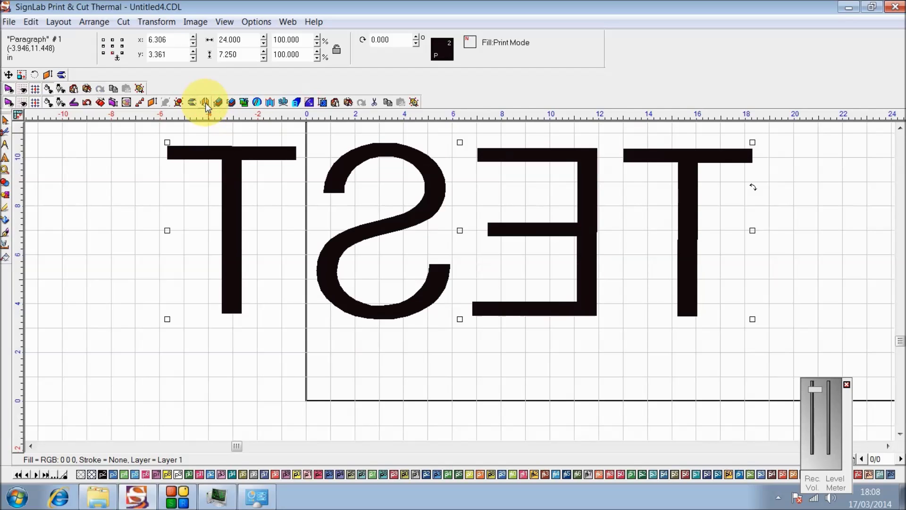
pyautogui.click(205, 103)
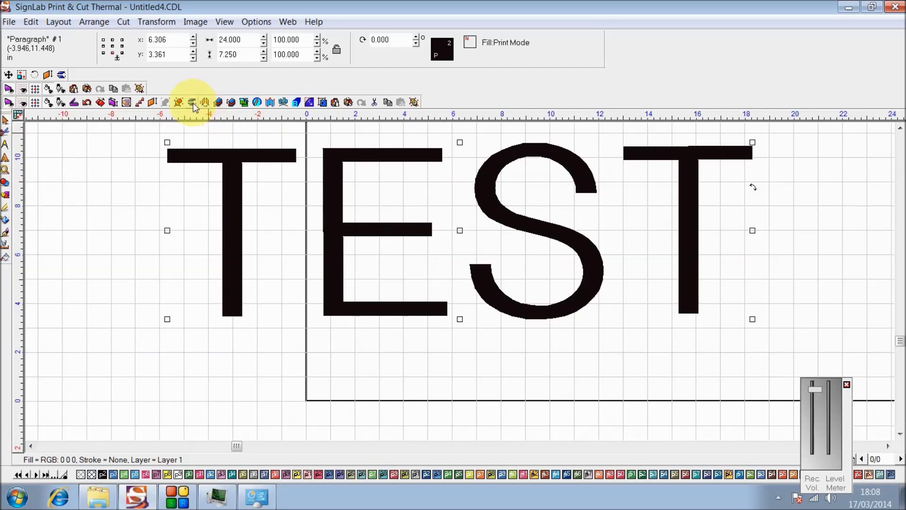
pyautogui.click(192, 102)
pyautogui.click(192, 103)
pyautogui.scroll(-3, 157, 208)
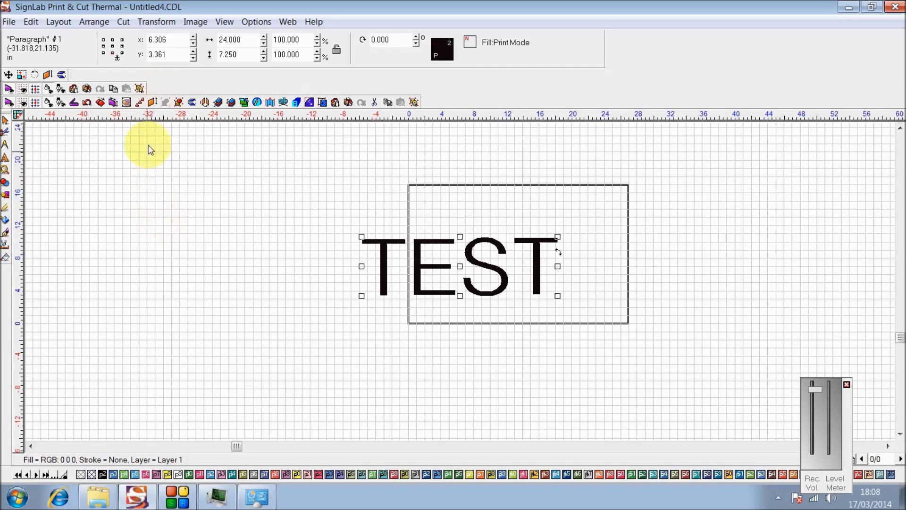
# Array the TEST text as a grid of 3 columns by 3 rows, then undo the array.
pyautogui.click(141, 102)
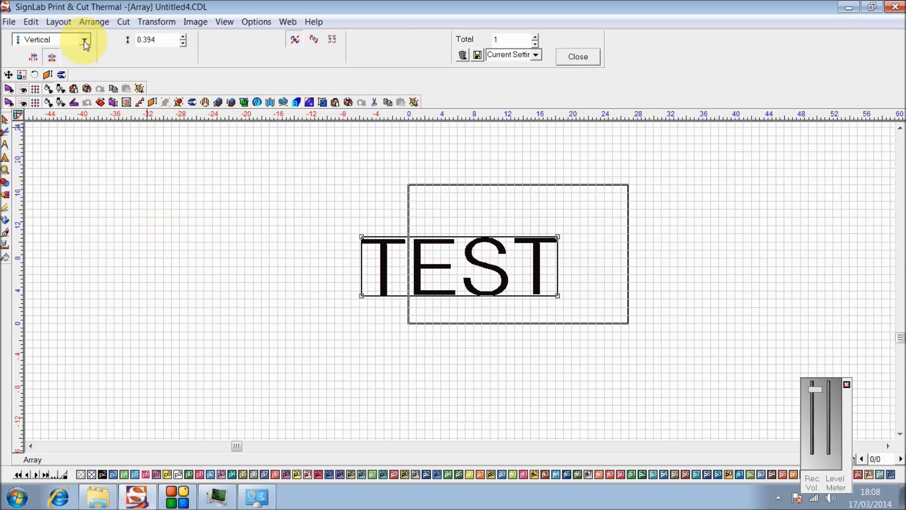
pyautogui.click(85, 41)
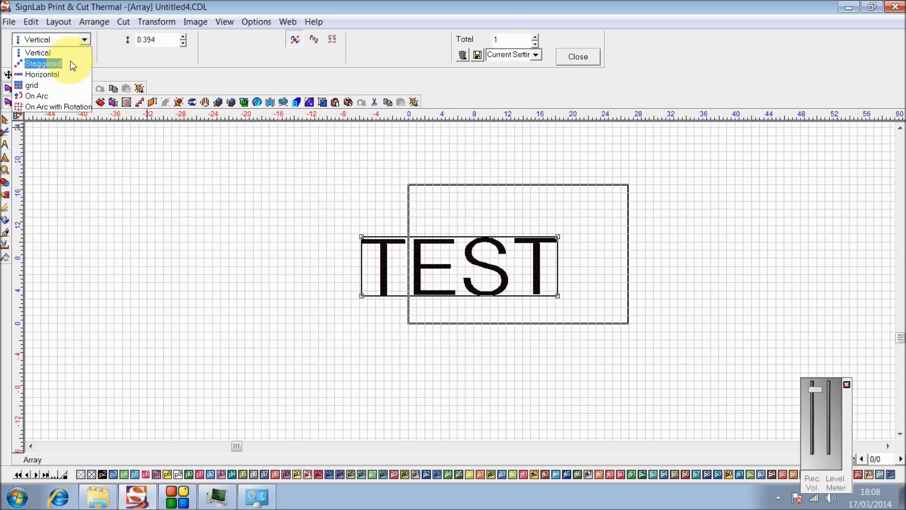
pyautogui.click(31, 85)
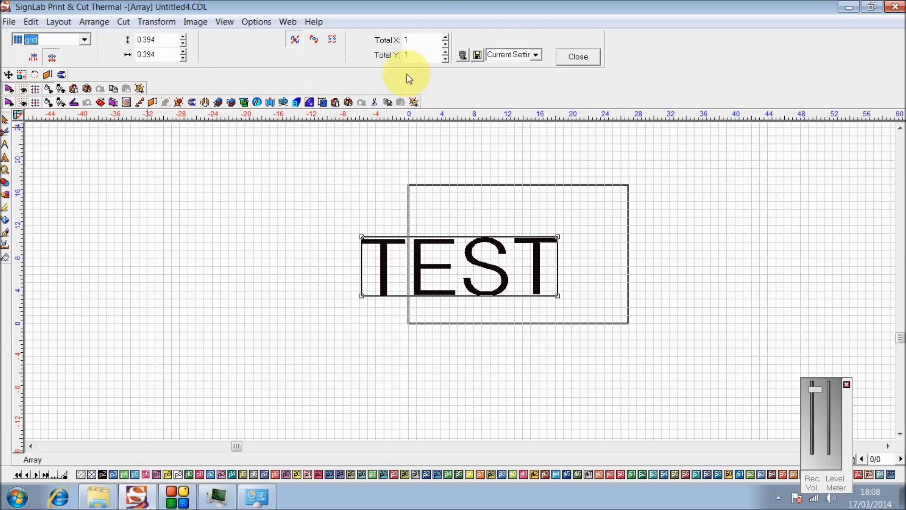
pyautogui.click(447, 36)
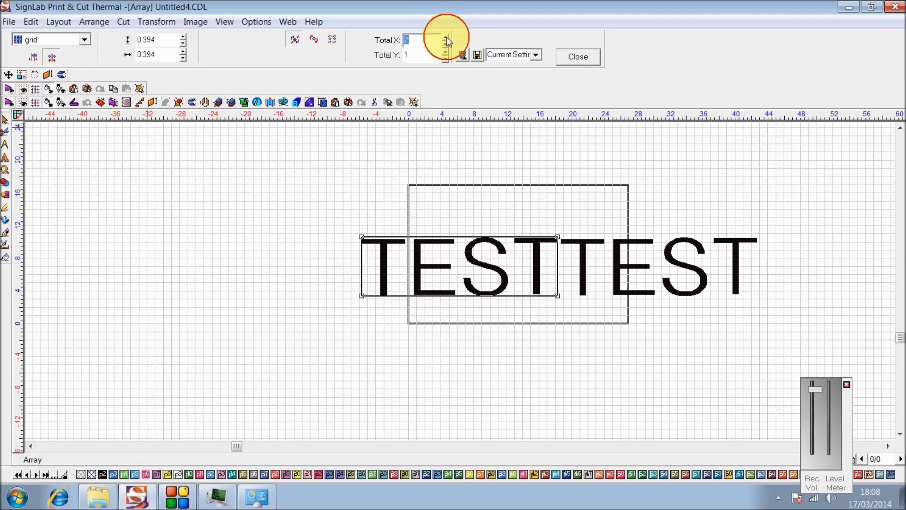
pyautogui.click(447, 36)
pyautogui.click(446, 52)
pyautogui.click(446, 52)
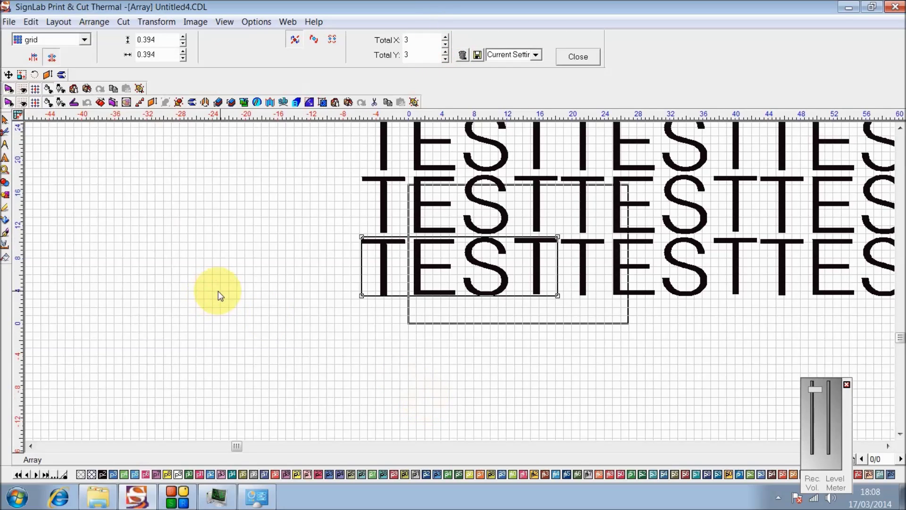
pyautogui.scroll(-2, 219, 291)
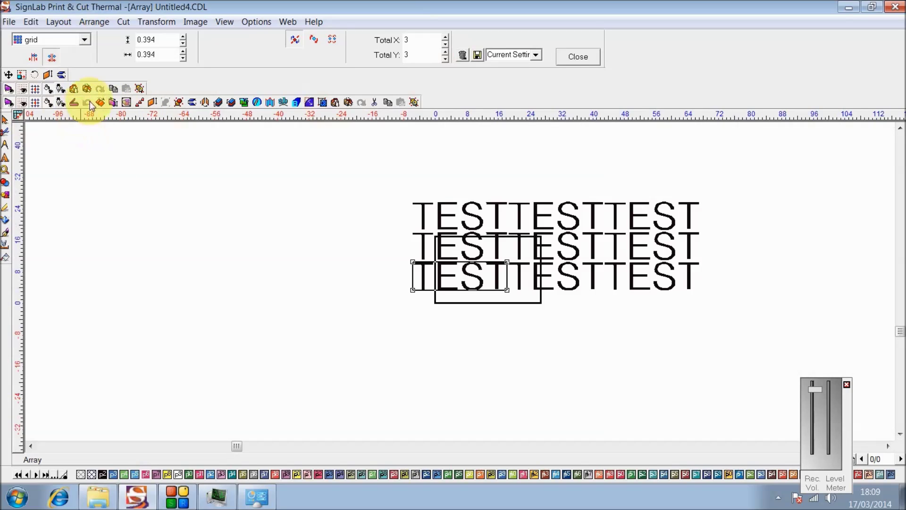
pyautogui.click(578, 56)
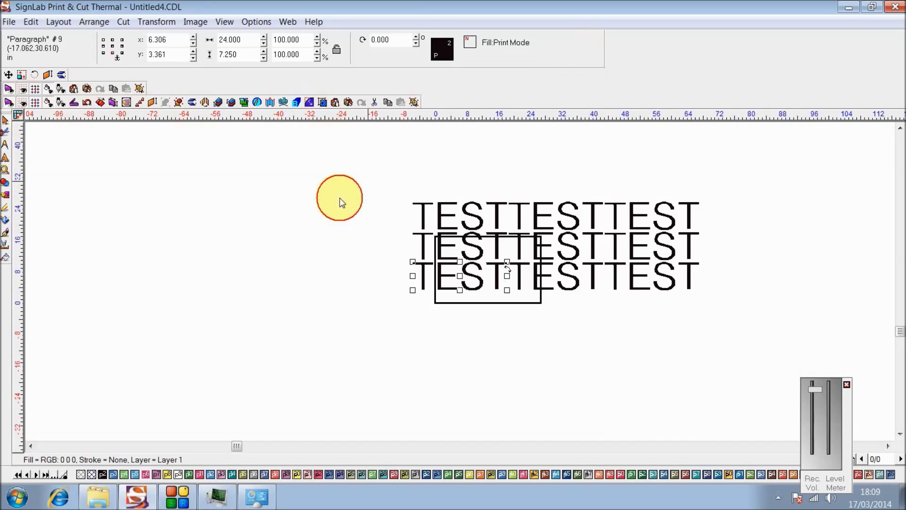
pyautogui.click(87, 104)
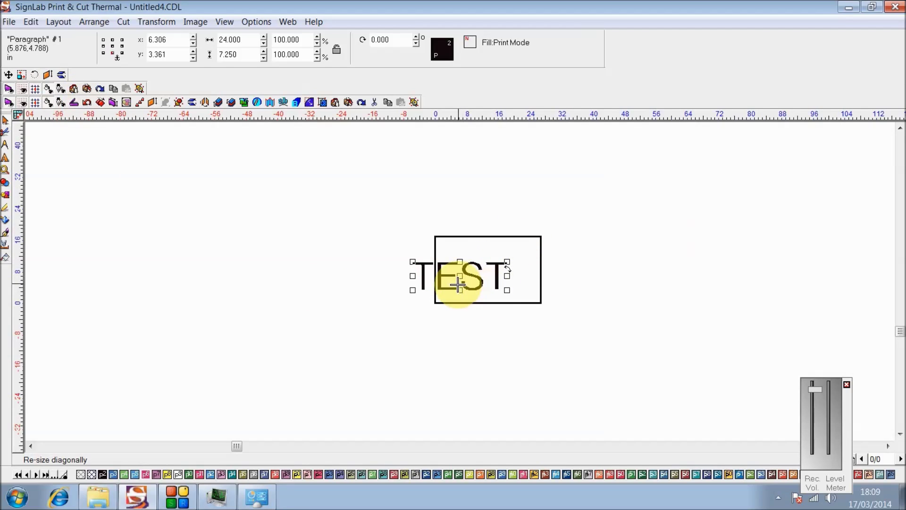
# Set the blank size to 24 inches wide by 36 inches high.
pyautogui.click(112, 102)
pyautogui.click(283, 247)
pyautogui.click(282, 247)
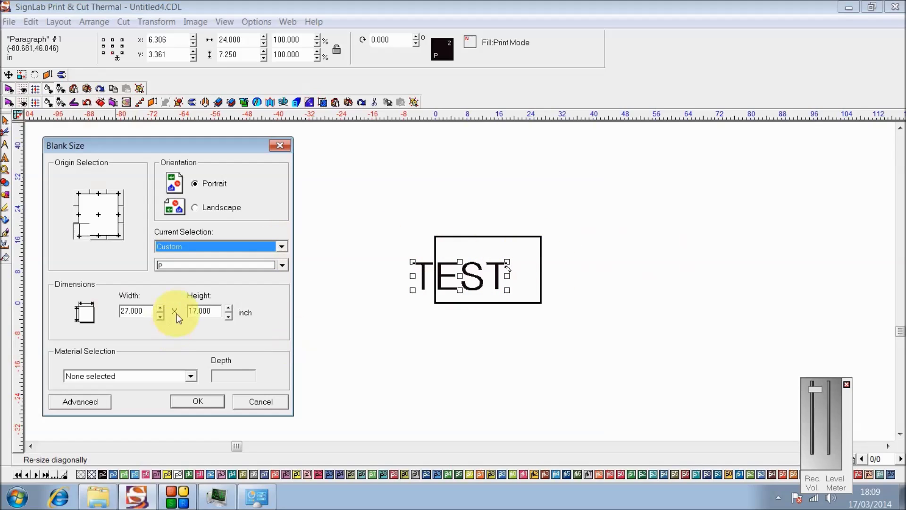
pyautogui.doubleClick(132, 310)
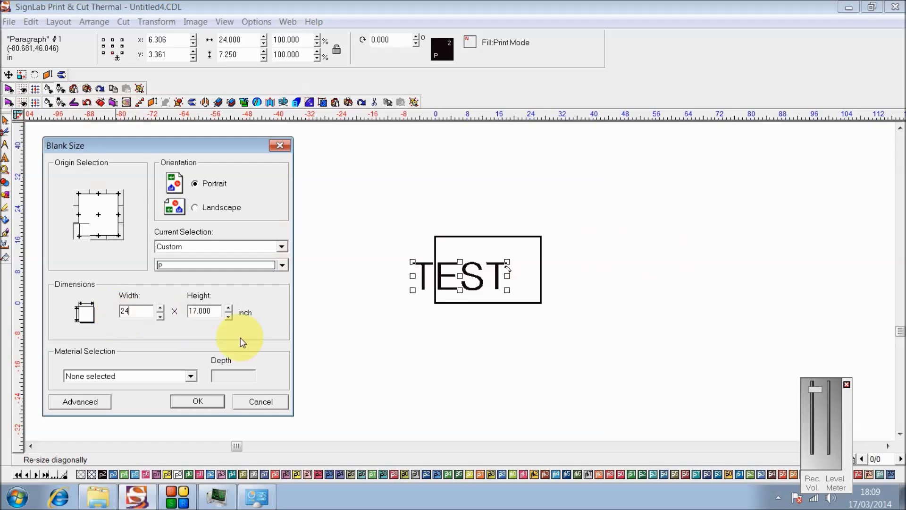
pyautogui.doubleClick(203, 311)
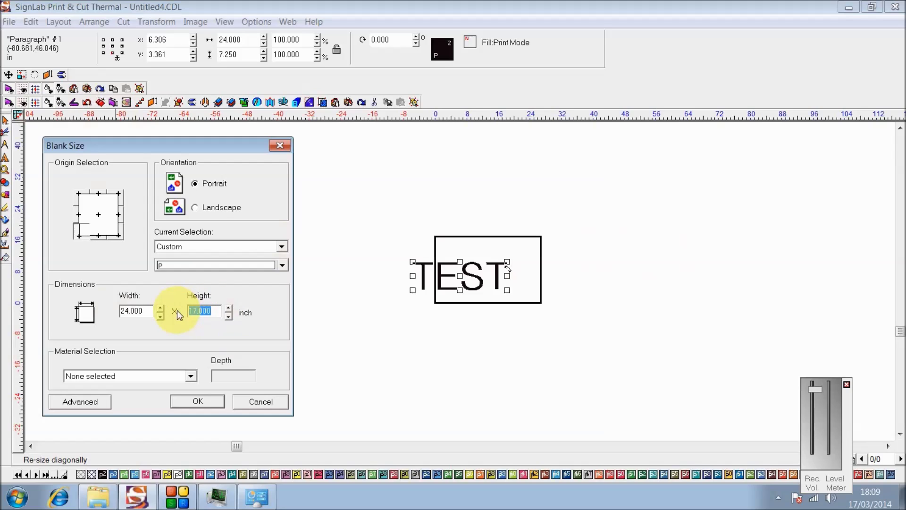
pyautogui.write('36')
pyautogui.click(194, 401)
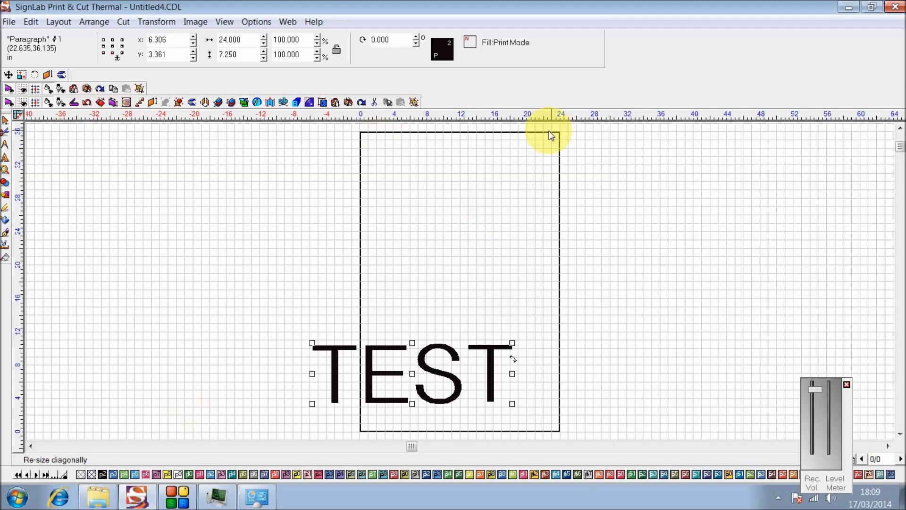
# Move the TEST text inside the blank near its upper edge, with its bottom centre at about 12, 27 inches.
pyautogui.moveTo(277, 312); pyautogui.dragTo(519, 455)
pyautogui.moveTo(394, 347); pyautogui.dragTo(444, 155)
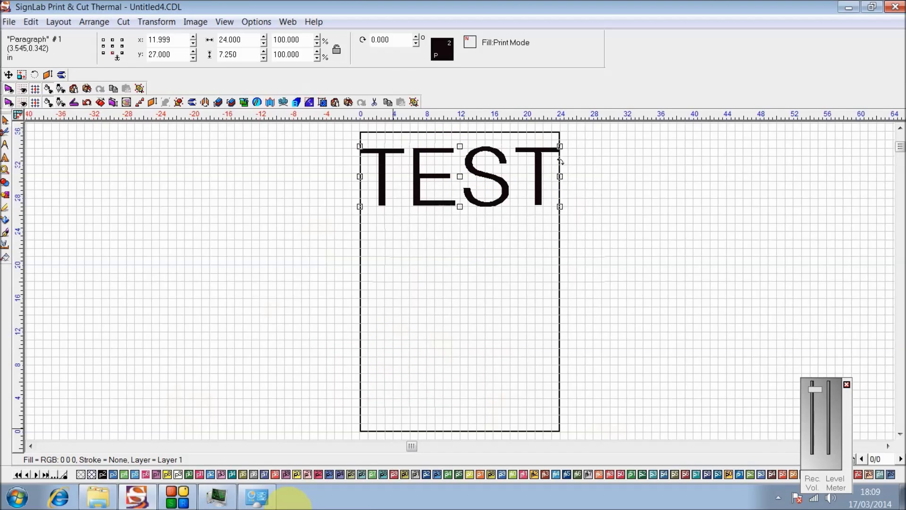